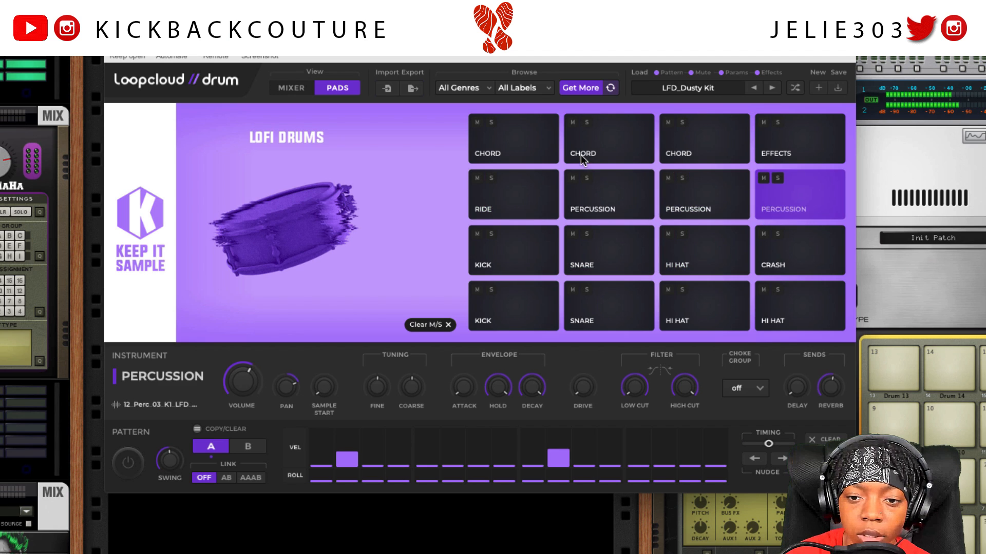
# Audition the chord and effects pads of LFD_Dusty Kit and look through the kits listed under LoFi Drums
pyautogui.click(493, 153)
pyautogui.click(717, 149)
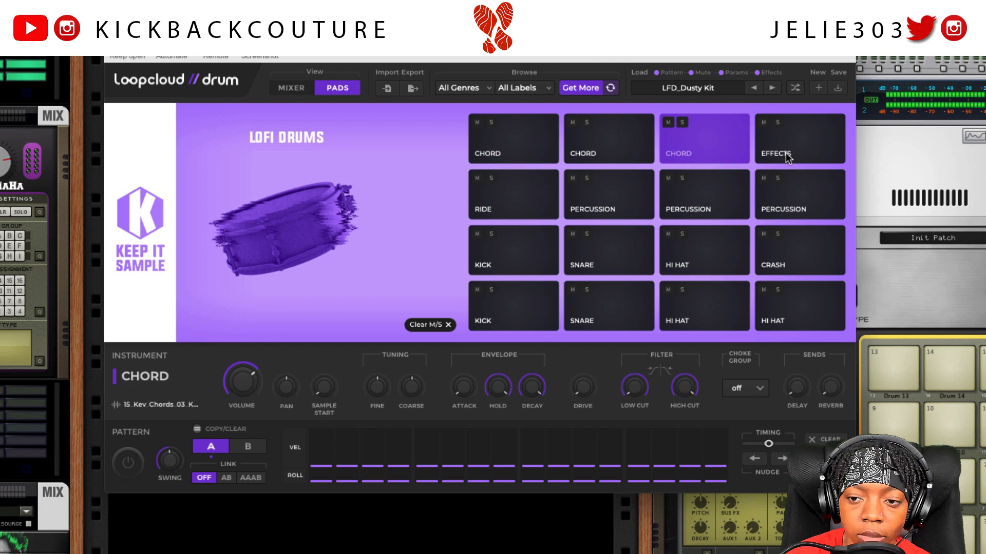
pyautogui.click(785, 152)
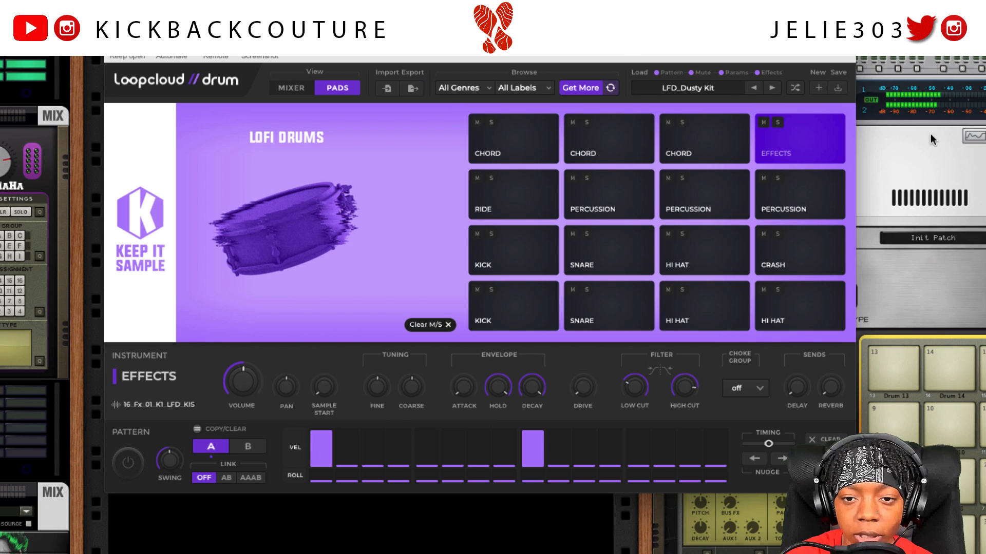
pyautogui.click(693, 89)
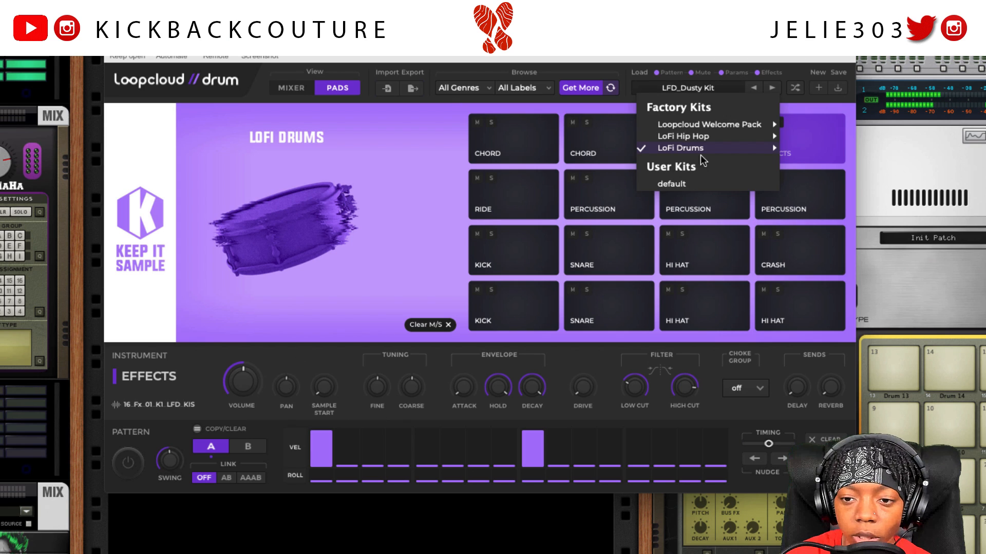
pyautogui.moveTo(710, 151)
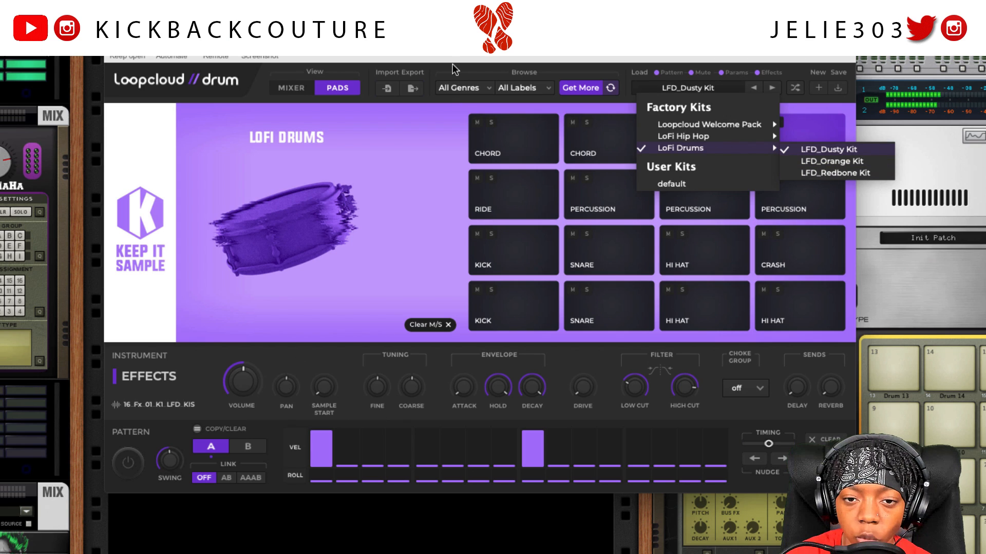
pyautogui.moveTo(452, 47); pyautogui.dragTo(422, 46)
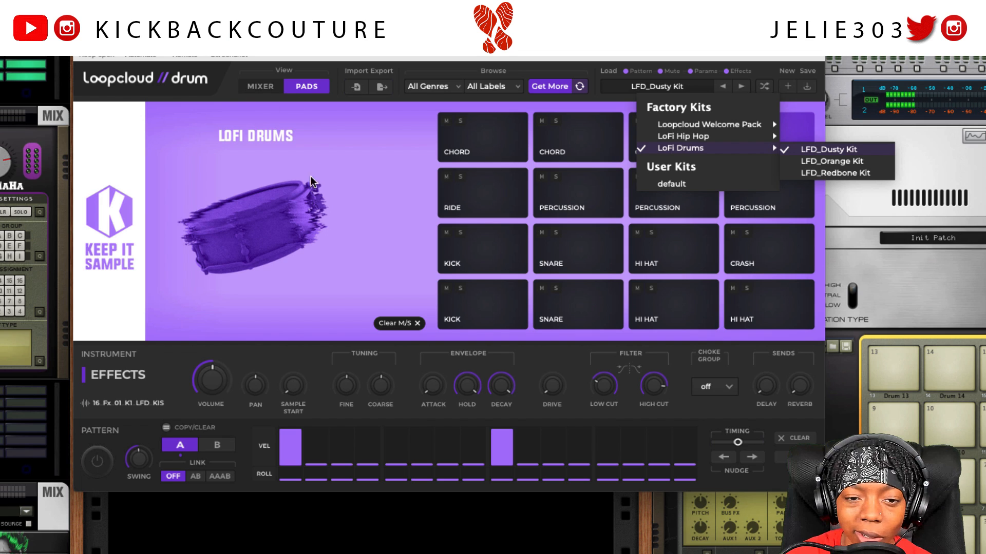
# Examine the drum instrument's mixer view with its send and master effects, and close the instrument's window
pyautogui.click(261, 87)
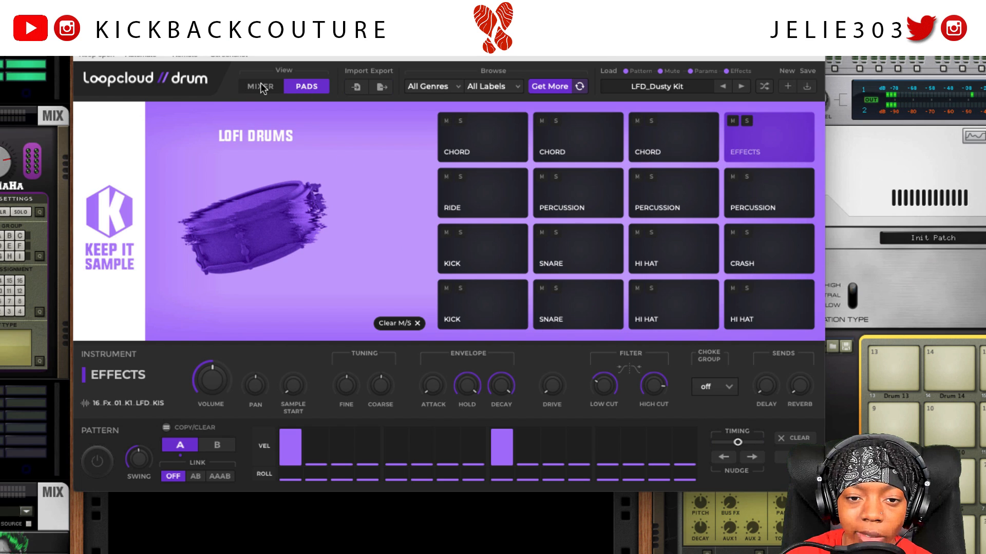
pyautogui.click(257, 87)
pyautogui.click(248, 85)
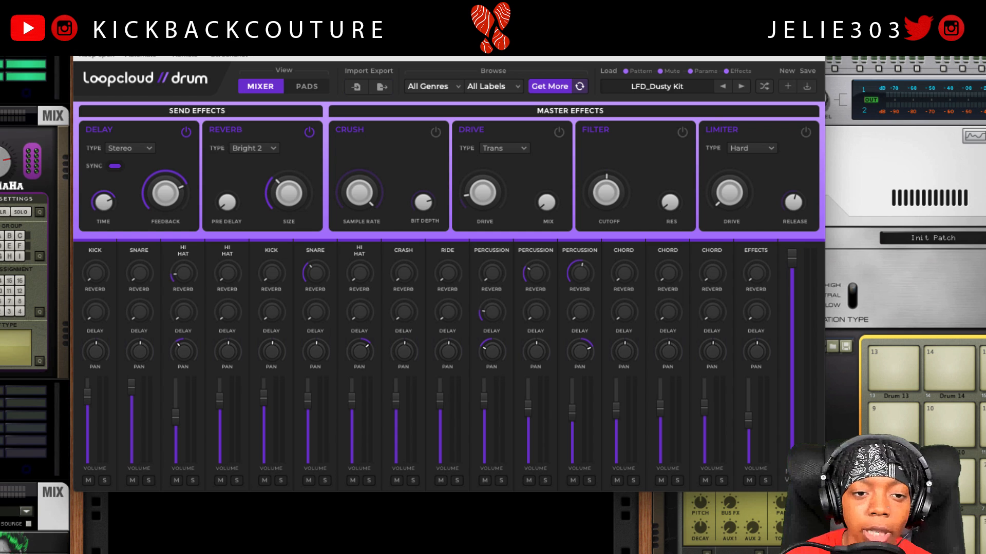
pyautogui.click(84, 25)
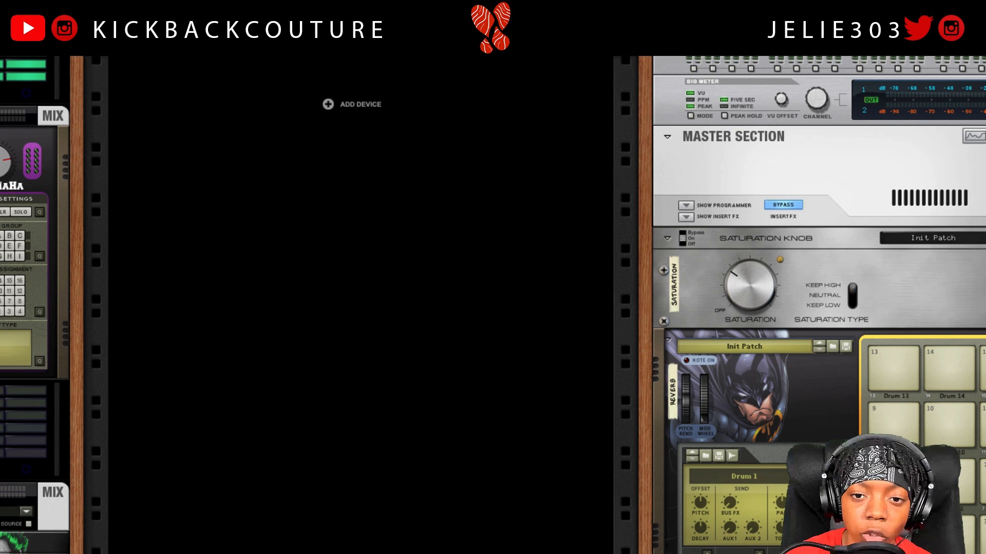
# Reopen the Loopcloud Drum window to review the pads and pattern of LFD_Dusty Kit, and close it again
pyautogui.click(462, 52)
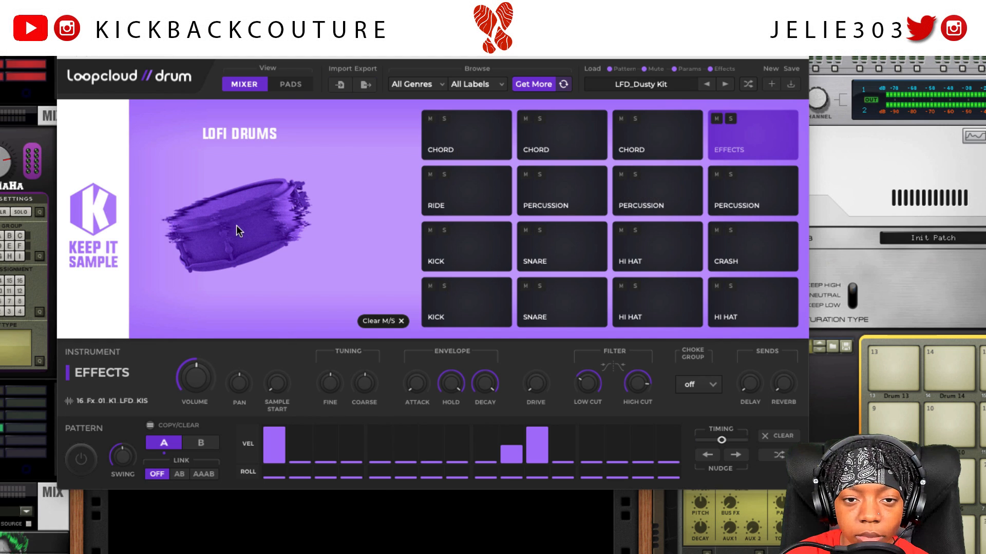
pyautogui.moveTo(304, 51); pyautogui.dragTo(226, 50)
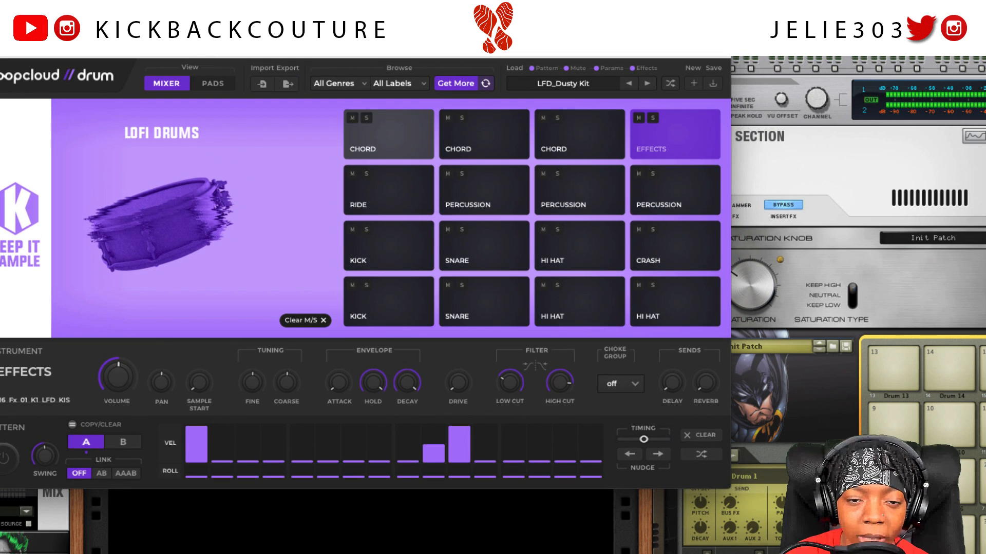
pyautogui.click(720, 49)
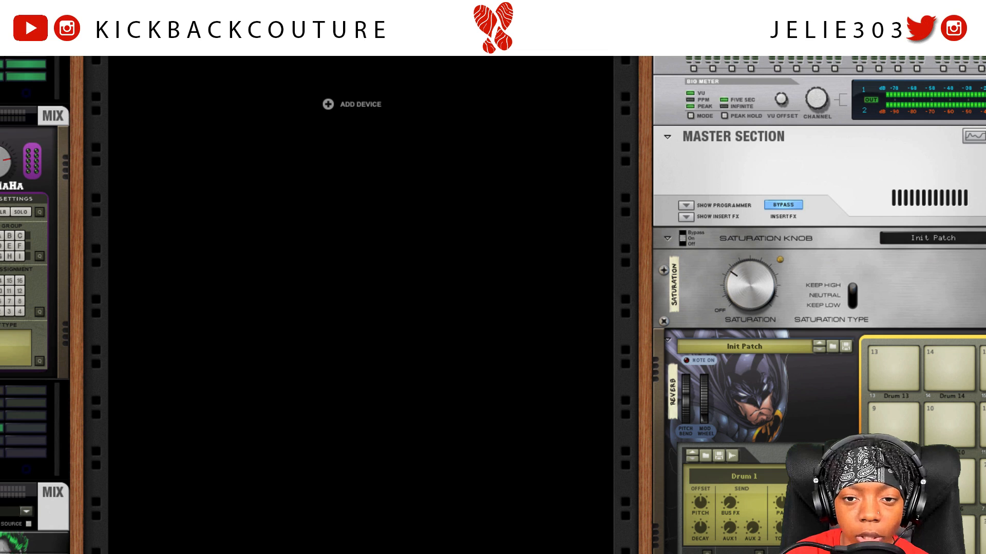
pyautogui.click(434, 56)
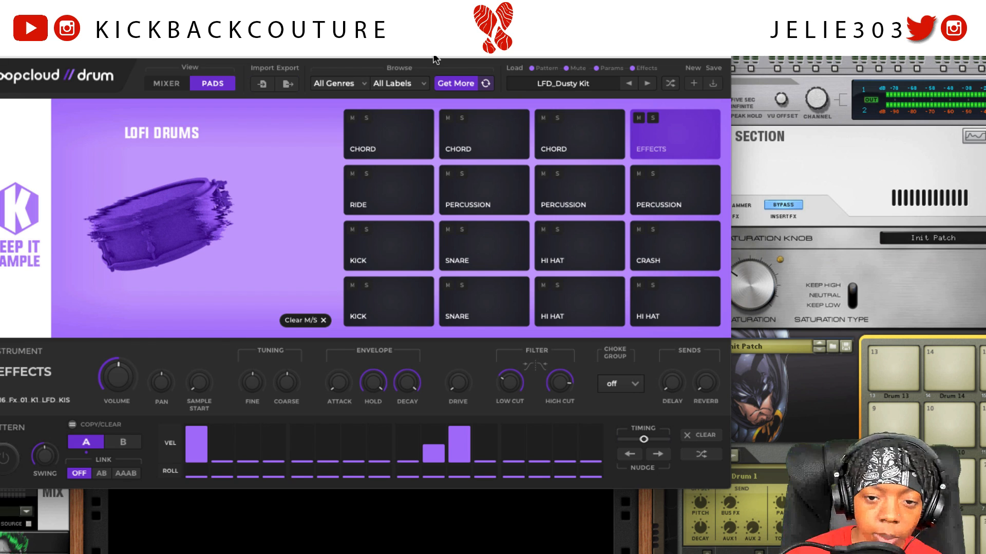
pyautogui.hotkey('ctrl', 'w')
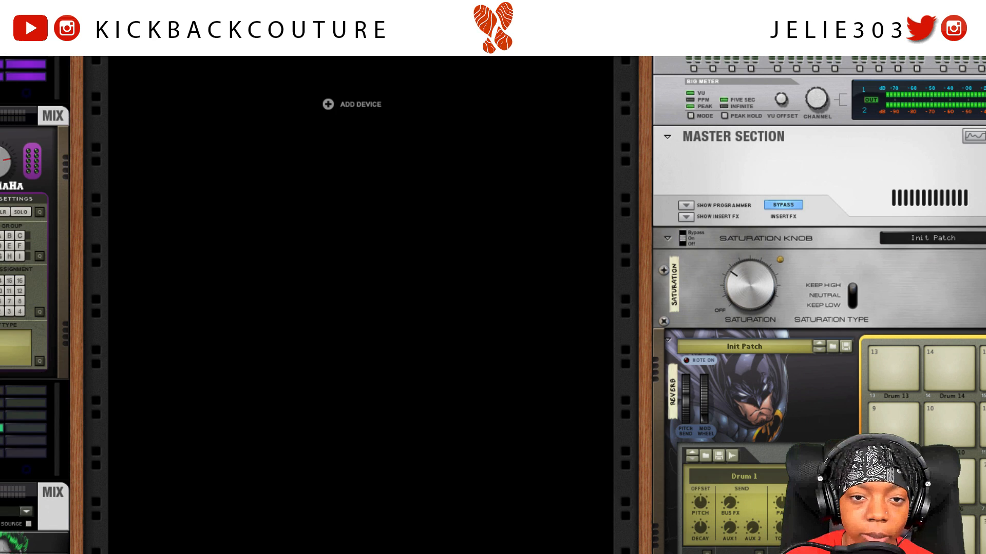
# Open the Looperator effect in the rack and start song playback to hear it process the beat
pyautogui.scroll(4, 360, 305)
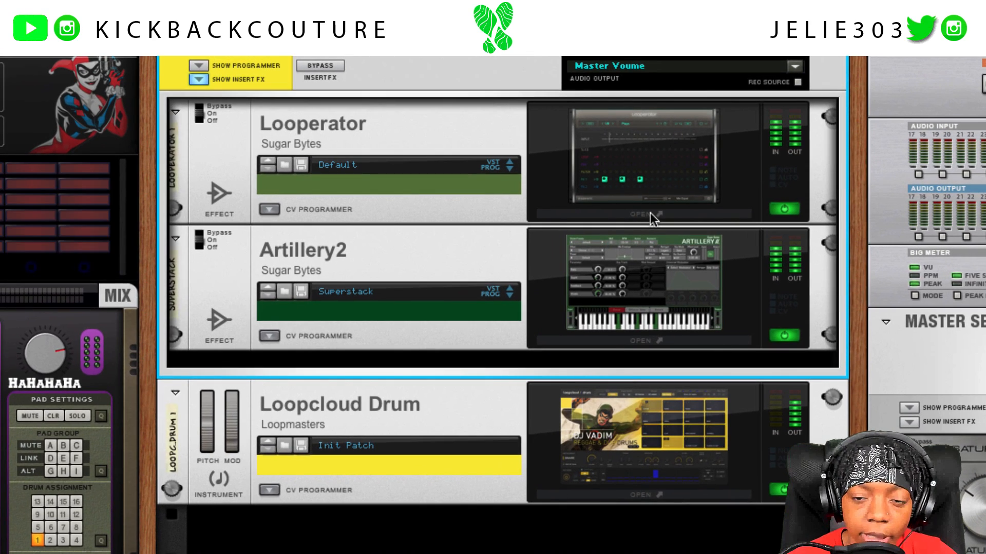
pyautogui.click(650, 213)
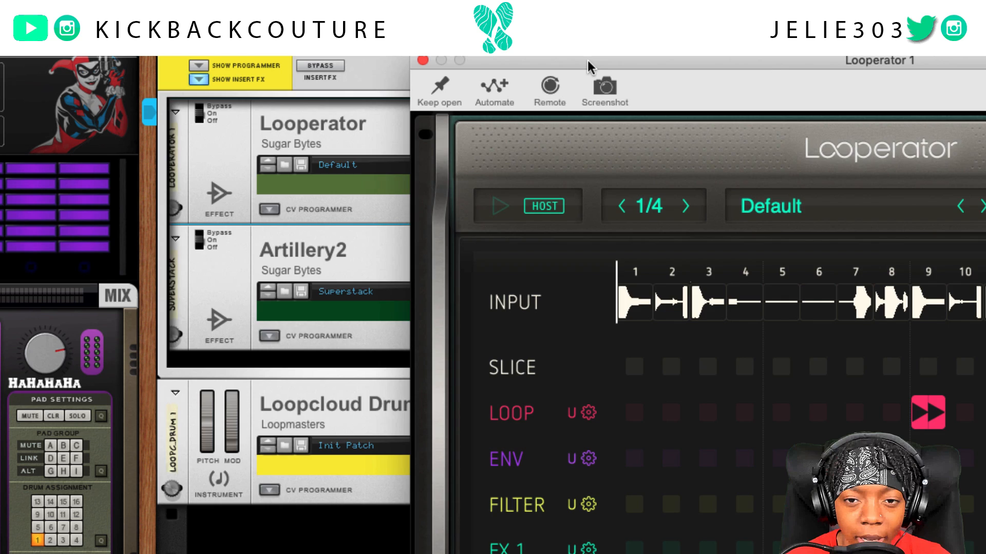
pyautogui.moveTo(587, 60); pyautogui.dragTo(191, 142)
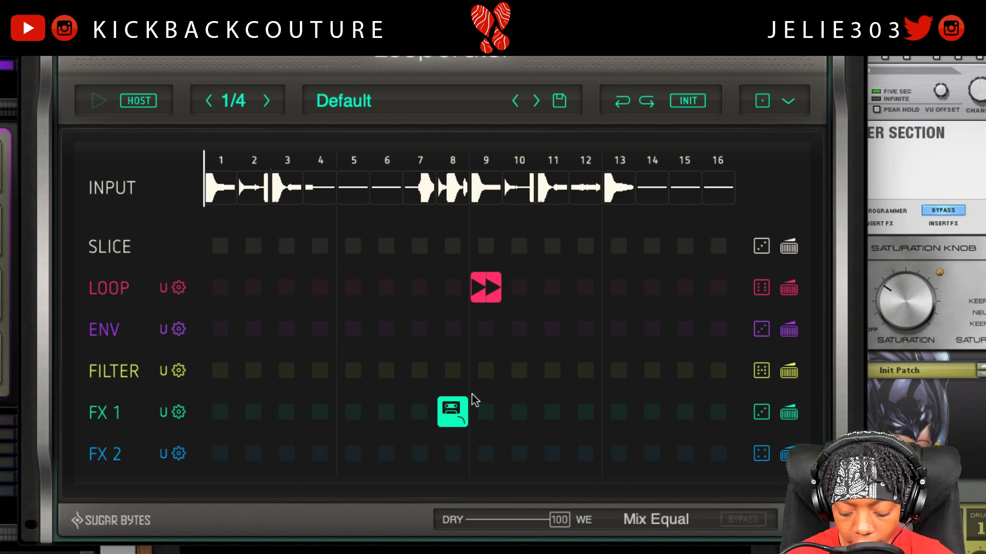
pyautogui.press('space')
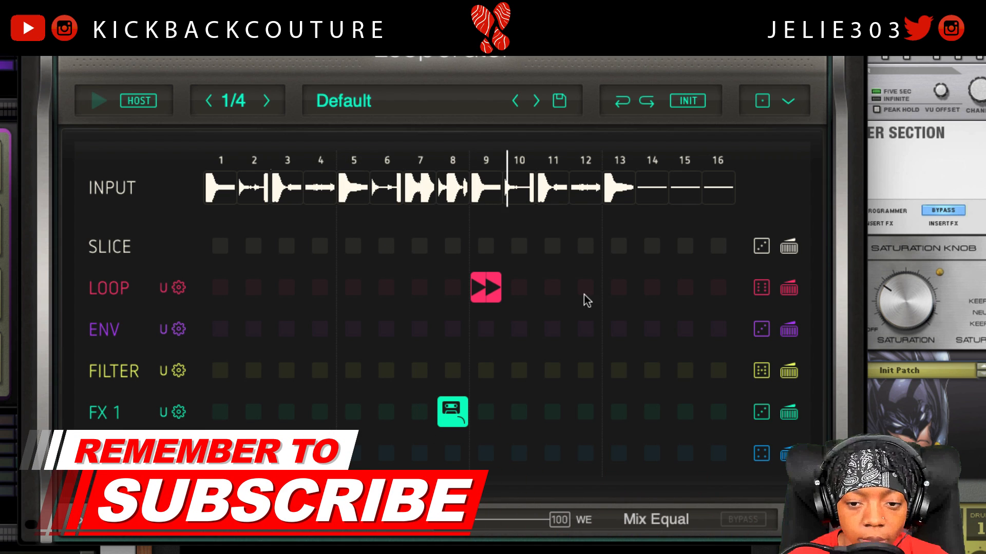
# Add a double-repeat Loop effect on step 16 of the Looperator sequence and close the effect's window
pyautogui.click(718, 289)
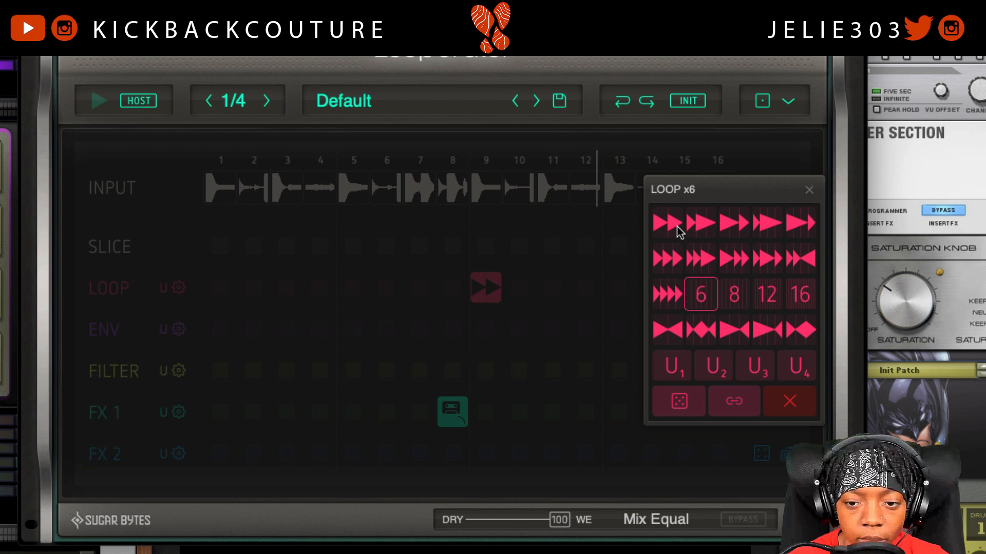
pyautogui.click(743, 402)
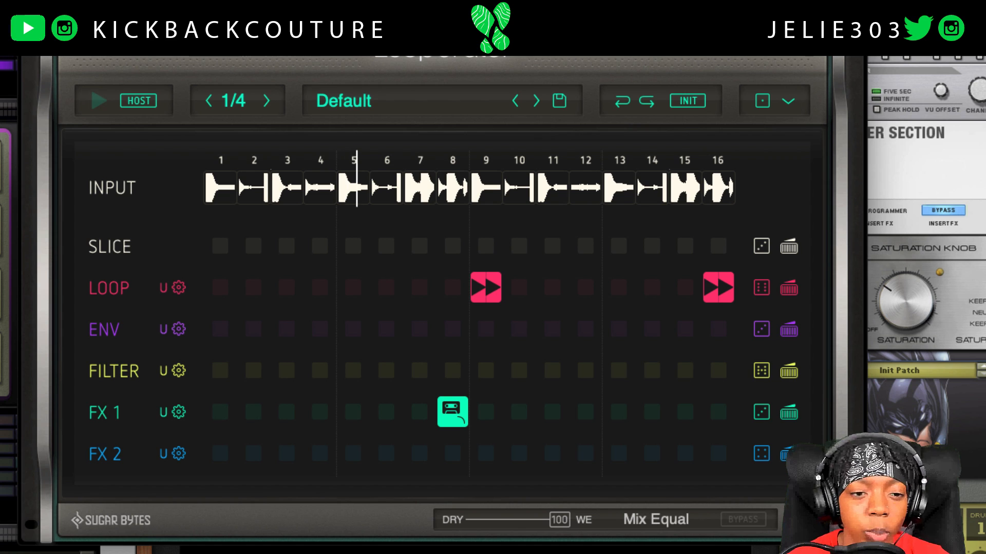
pyautogui.click(332, 547)
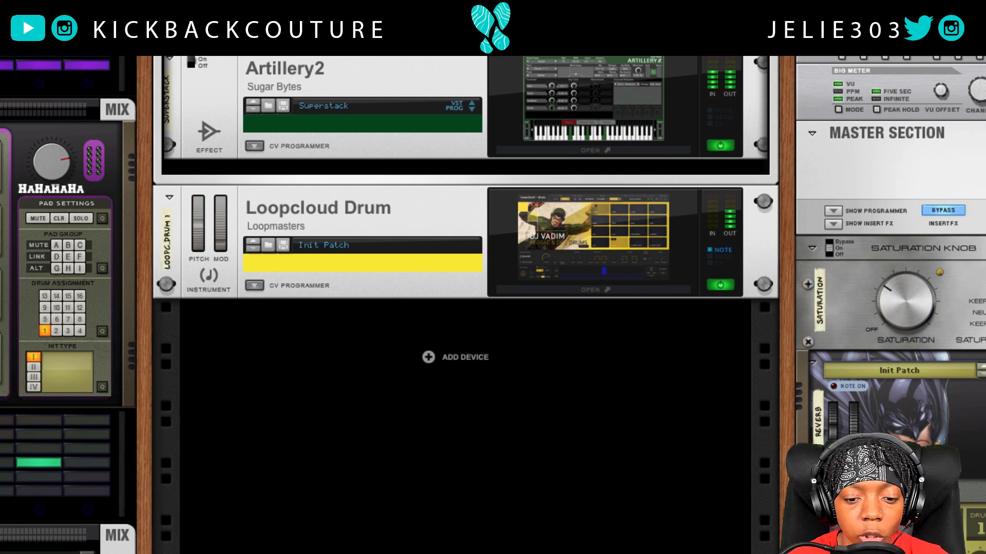
# Open the Artillery2 effect, play the song from the beginning to hear its Superstack preset, and close its window
pyautogui.moveTo(343, 432); pyautogui.dragTo(345, 373)
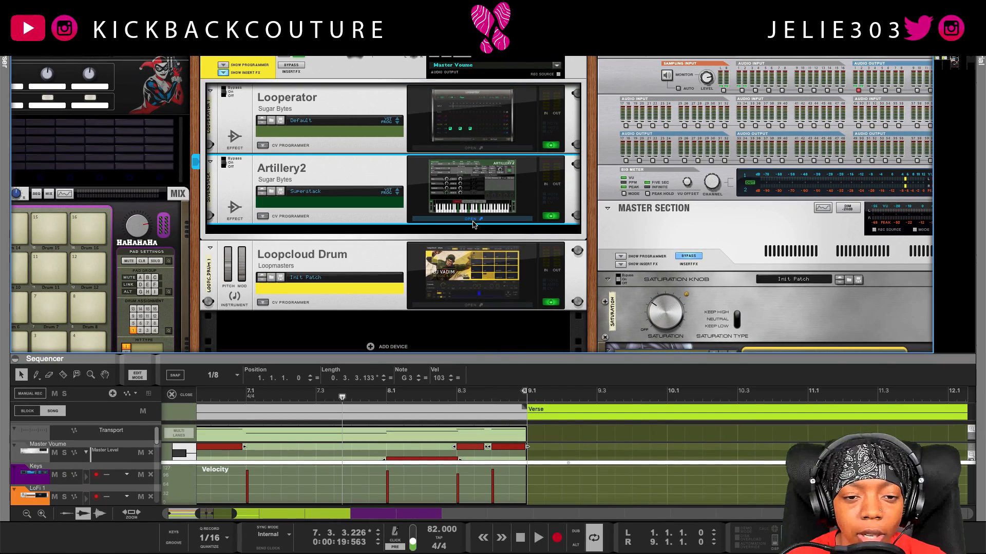
pyautogui.click(472, 221)
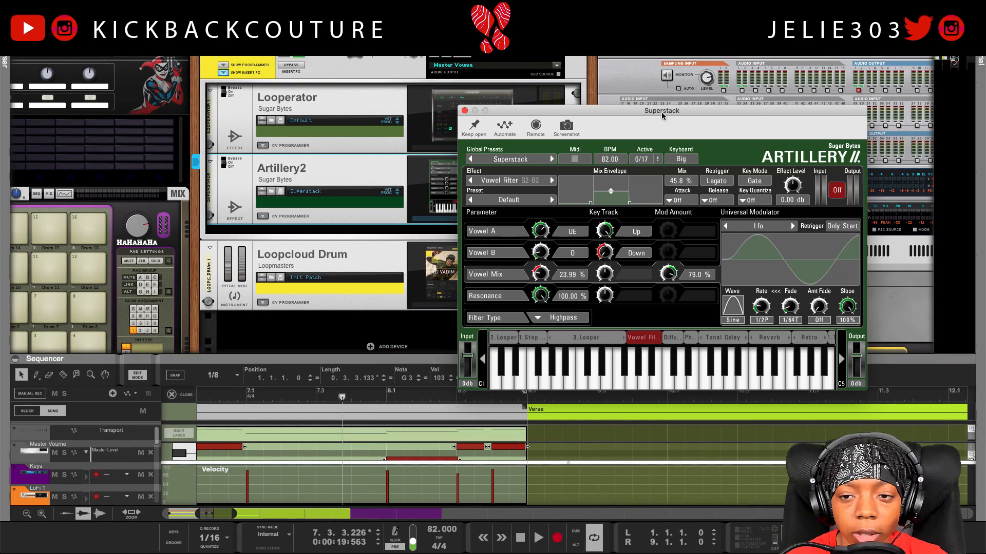
pyautogui.moveTo(661, 112); pyautogui.dragTo(423, 136)
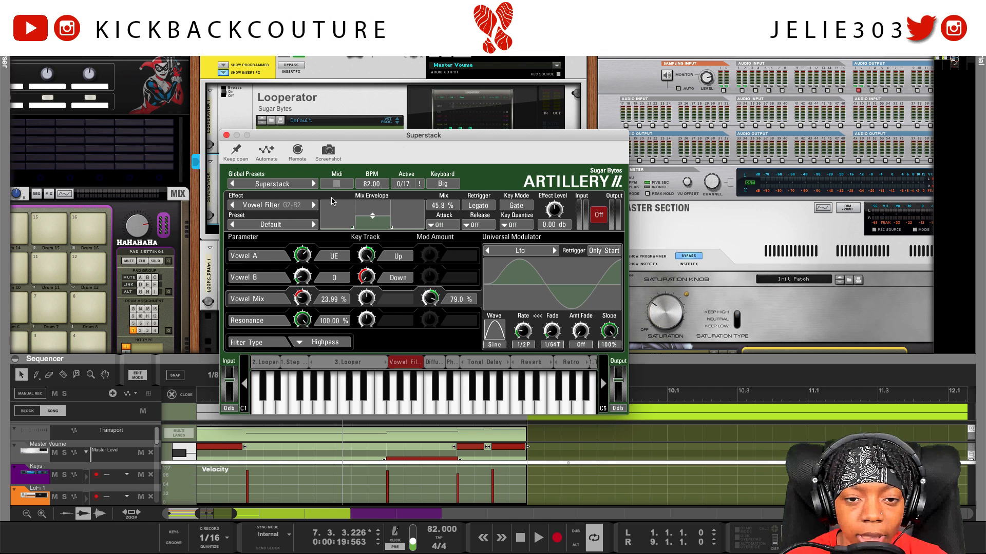
pyautogui.hotkey('shift', 'Return')
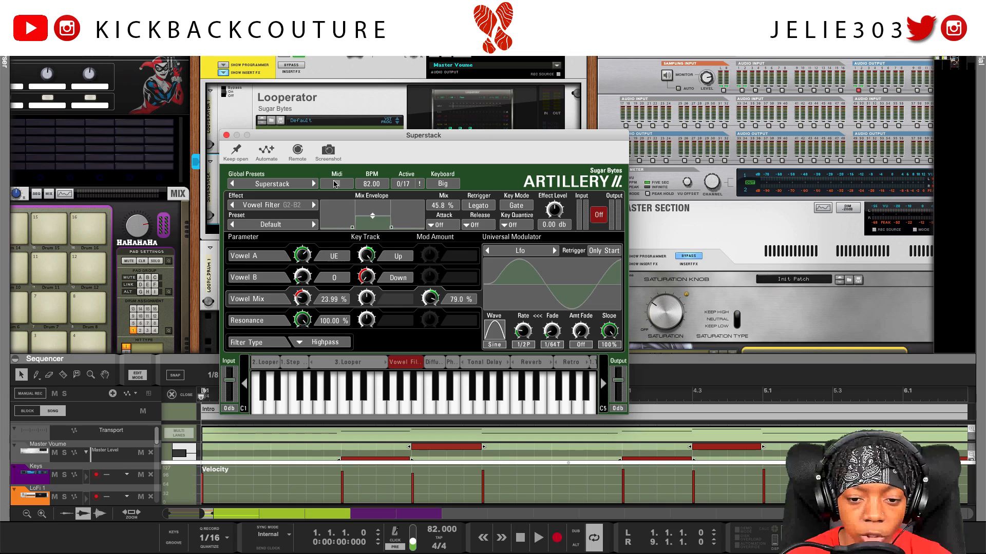
pyautogui.press('space')
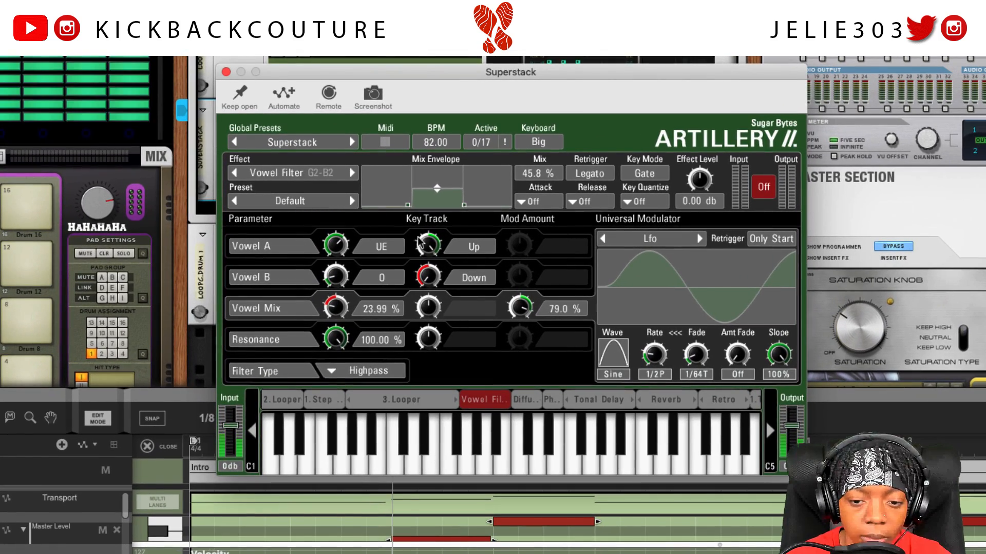
pyautogui.click(178, 112)
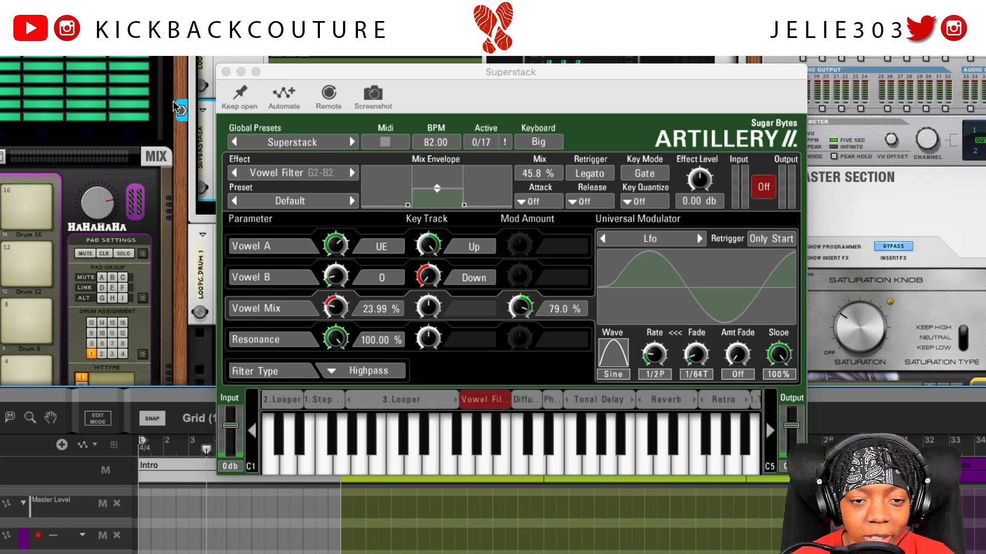
pyautogui.click(226, 72)
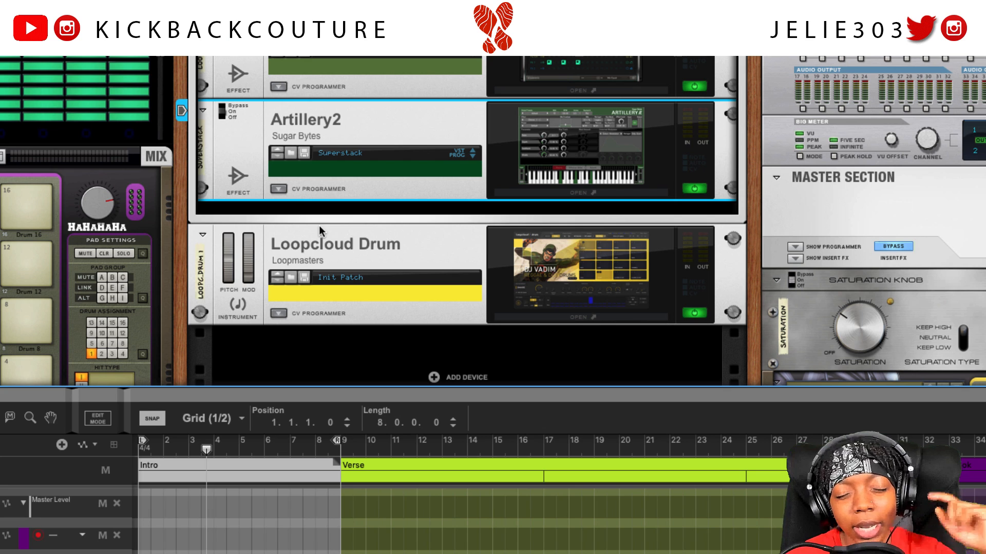
# Enlarge the sequencer, open the Loopcloud Drum 1 clip for editing, and inspect its notes across the whole Intro
pyautogui.moveTo(344, 375); pyautogui.dragTo(343, 3)
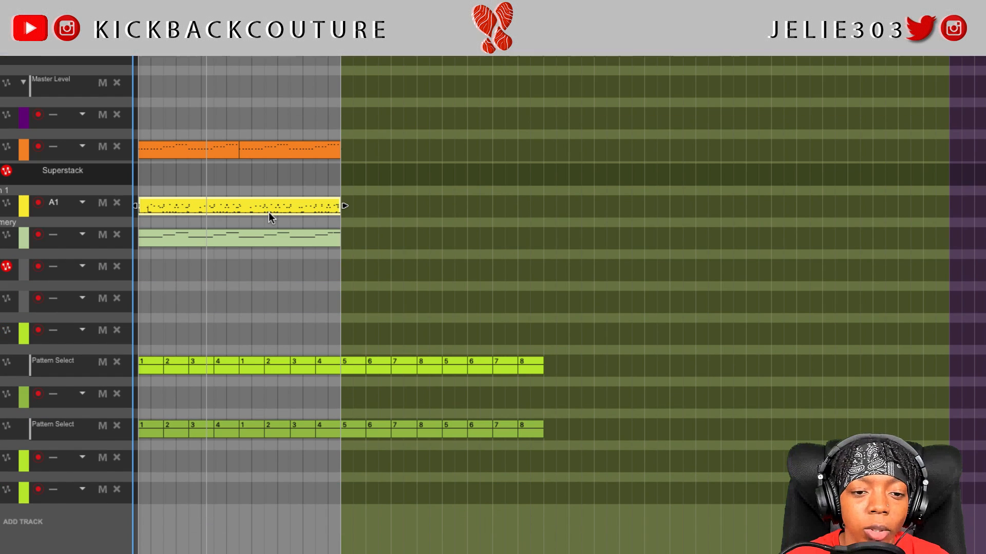
pyautogui.doubleClick(270, 212)
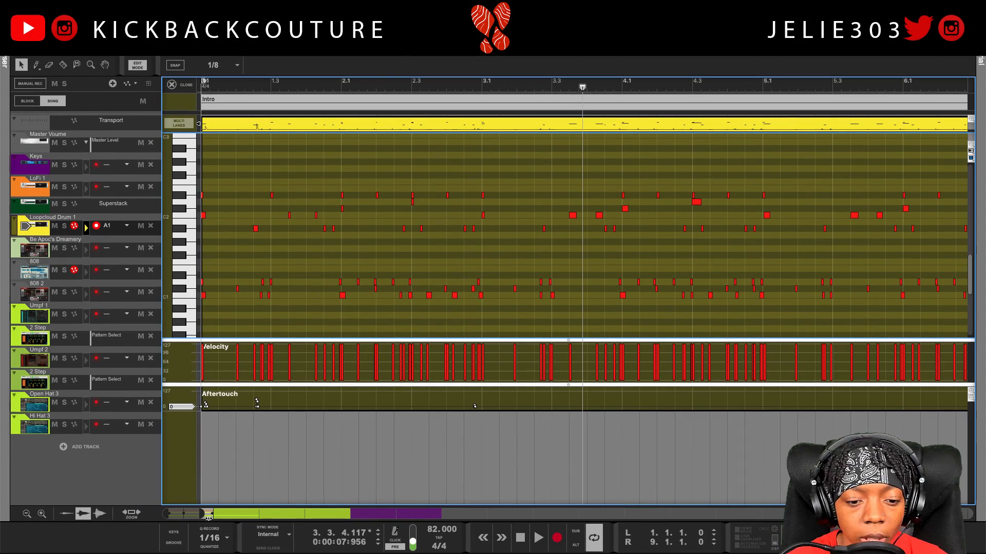
pyautogui.moveTo(204, 514); pyautogui.dragTo(229, 513)
pyautogui.scroll(1, 248, 291)
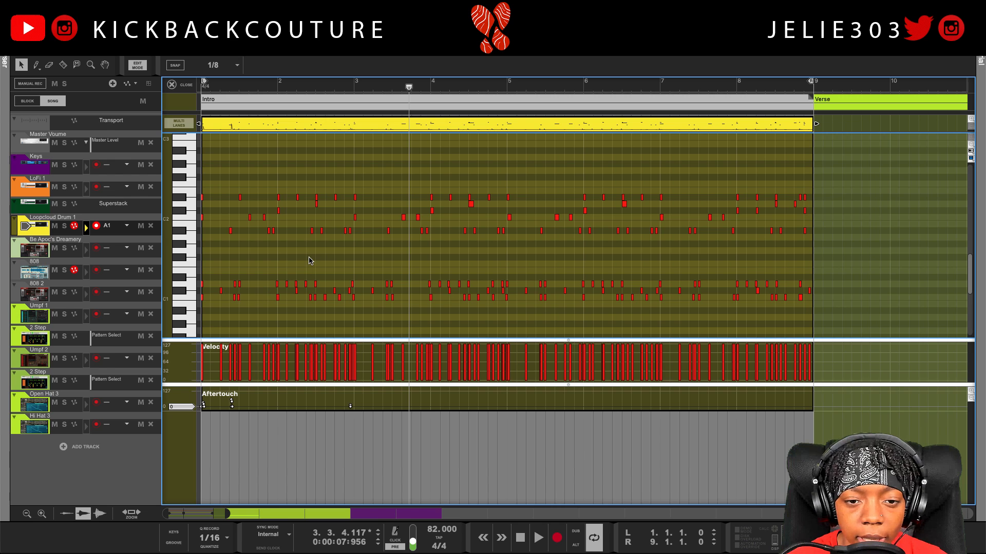
pyautogui.moveTo(833, 191); pyautogui.dragTo(200, 263)
pyautogui.click(331, 267)
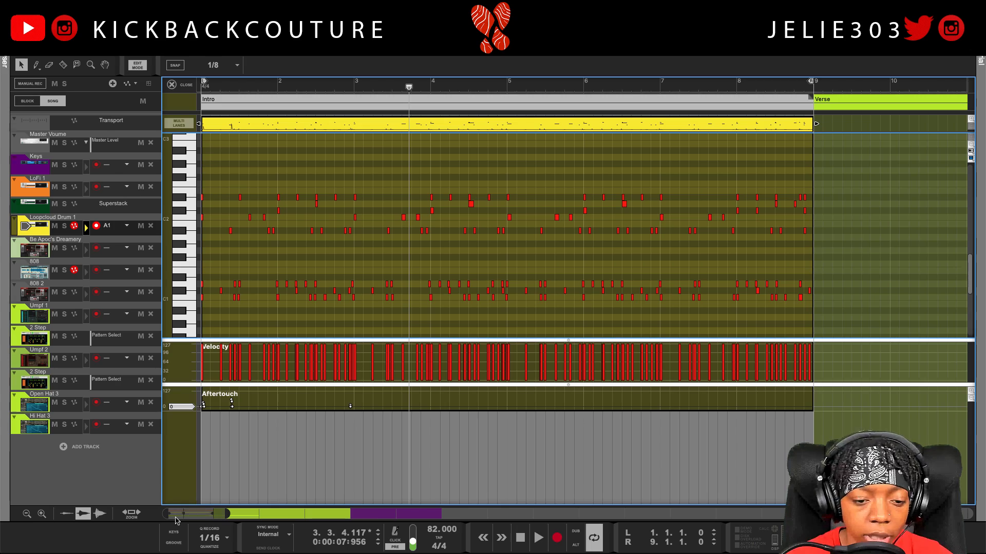
# Show the ReGroove Mixer and check the groove channel choices for the Loopcloud Drum 1 track
pyautogui.click(165, 544)
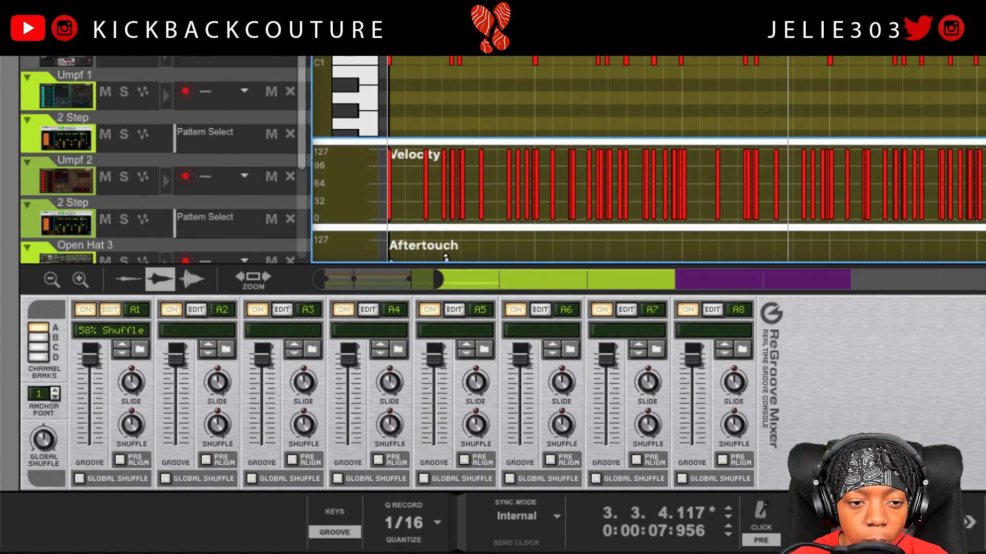
pyautogui.click(244, 6)
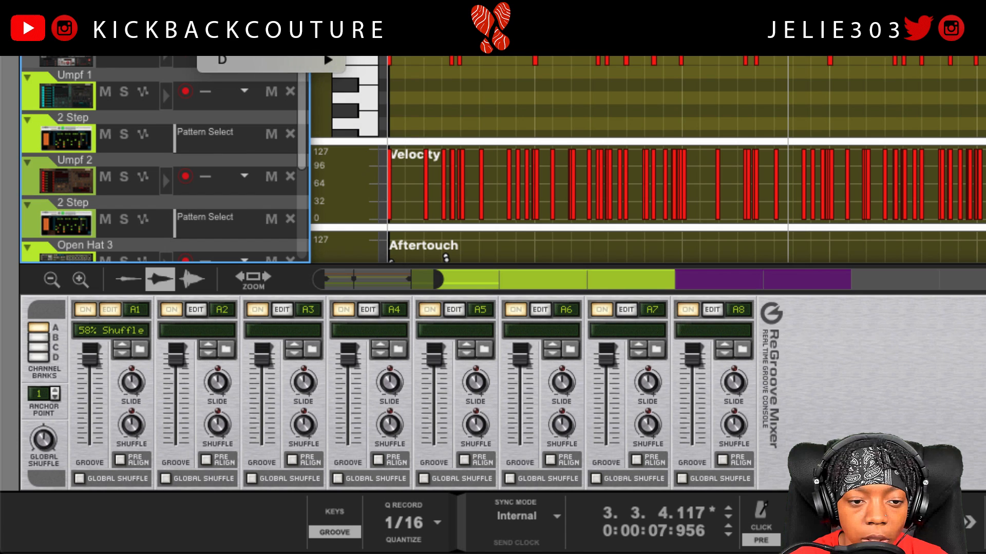
pyautogui.moveTo(244, 7)
pyautogui.click(398, 79)
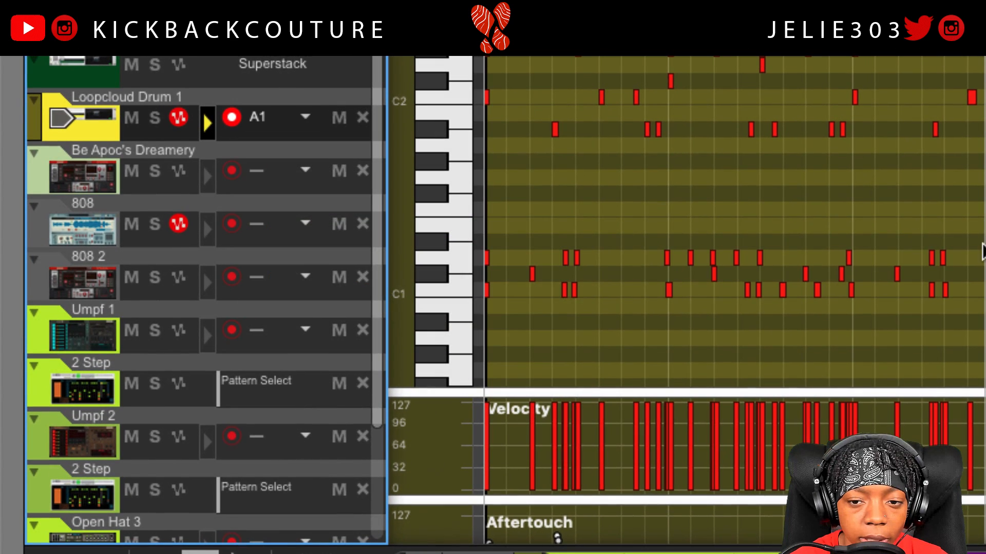
# Solo the Loopcloud Drum 1 track
pyautogui.press('s')
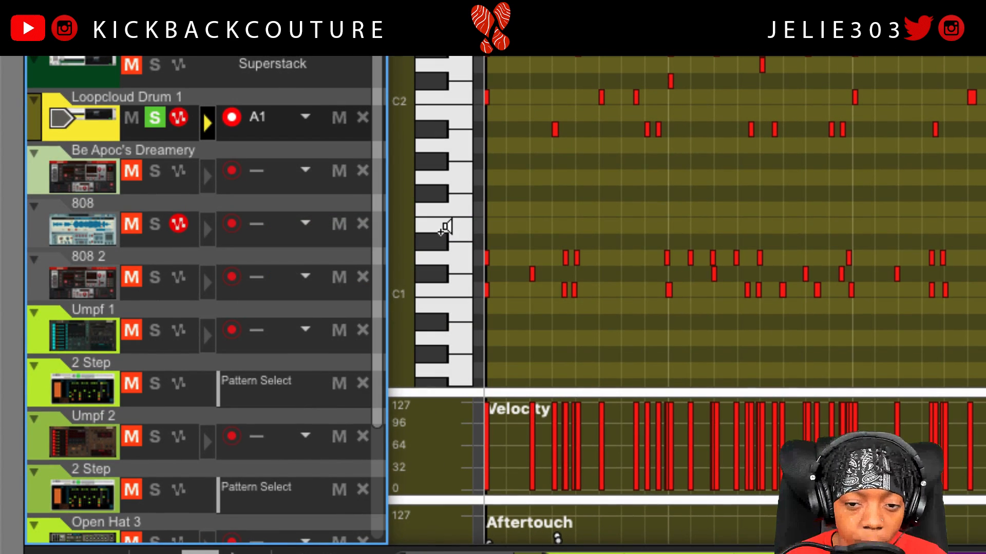
# Choose groove channel A1 with 58% Shuffle for the Loopcloud Drum 1 track
pyautogui.click(299, 177)
pyautogui.click(270, 165)
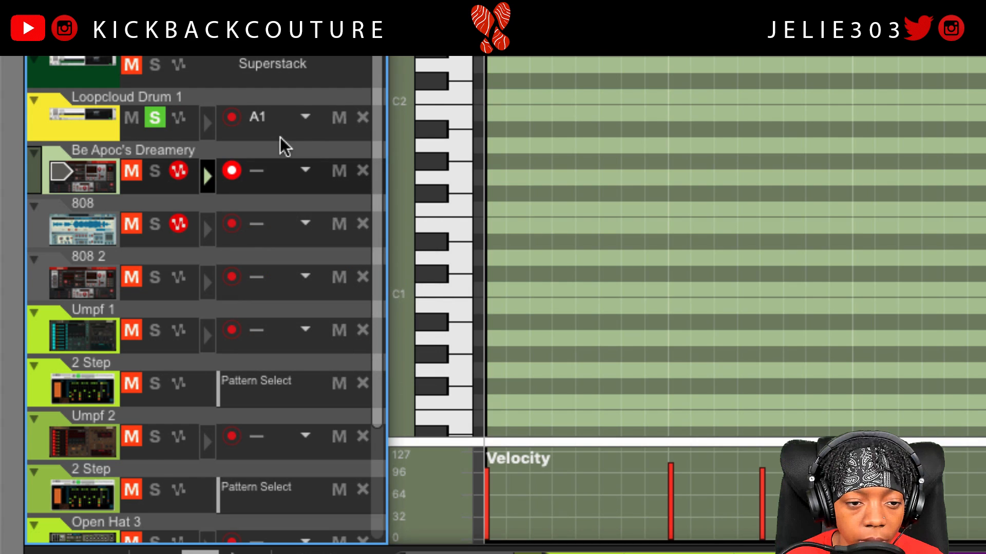
pyautogui.click(277, 121)
pyautogui.moveTo(322, 219)
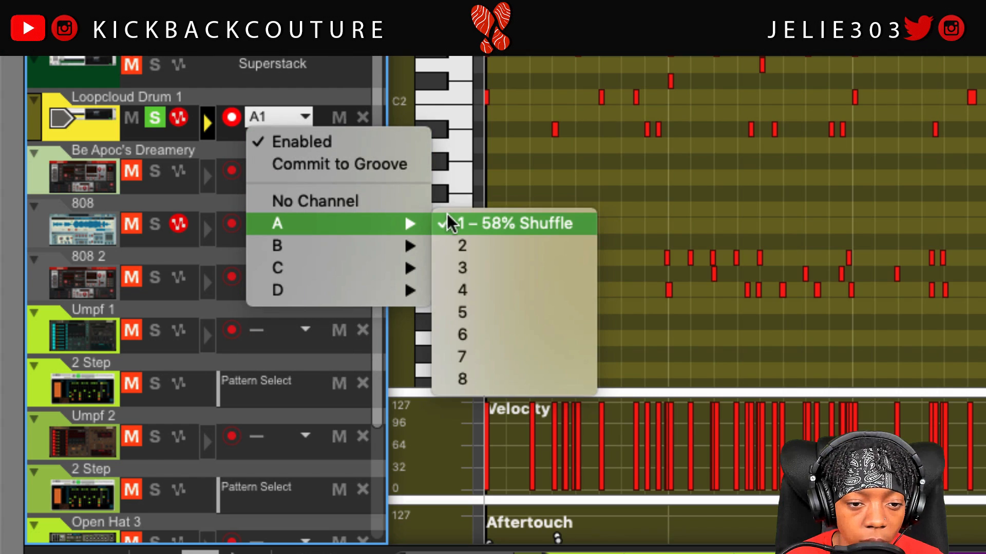
pyautogui.click(479, 221)
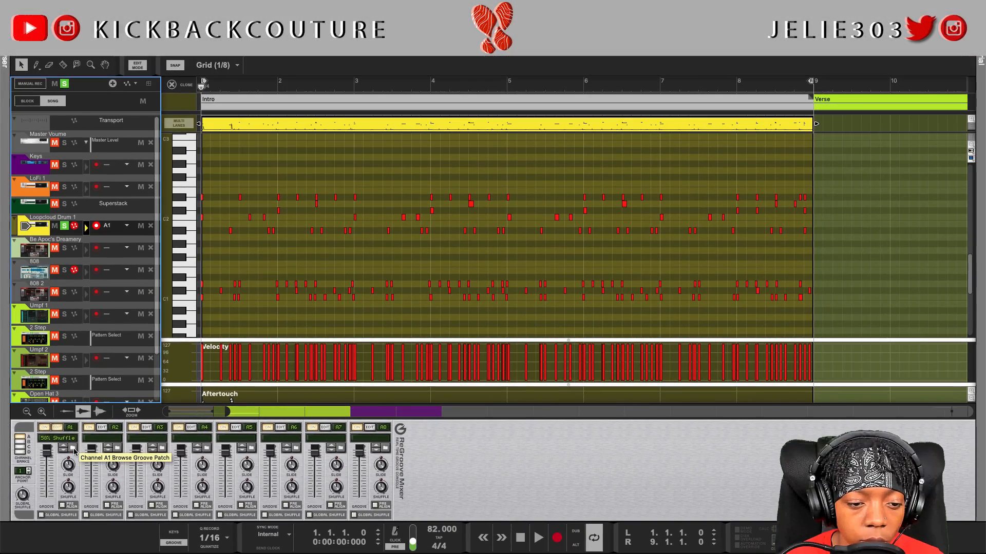
# Browse the factory MPC-60 ReGroove patches for channel A1, then hide the browser and play the soloed drum track
pyautogui.click(74, 448)
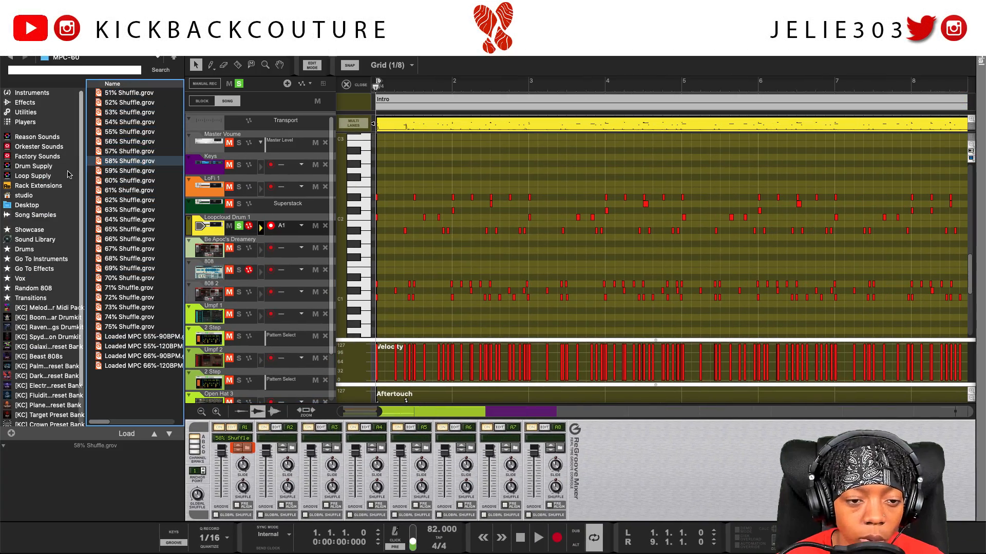
pyautogui.click(42, 158)
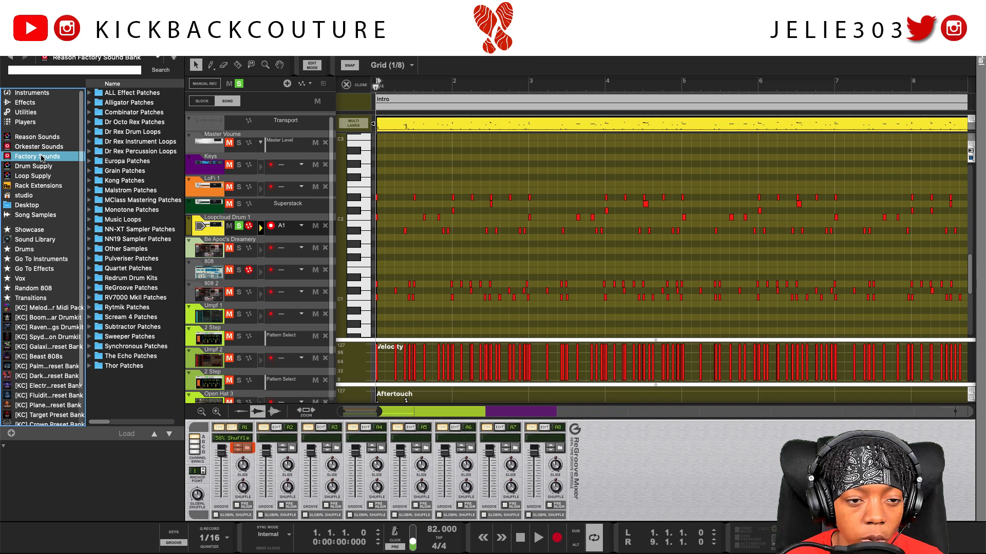
pyautogui.doubleClick(134, 288)
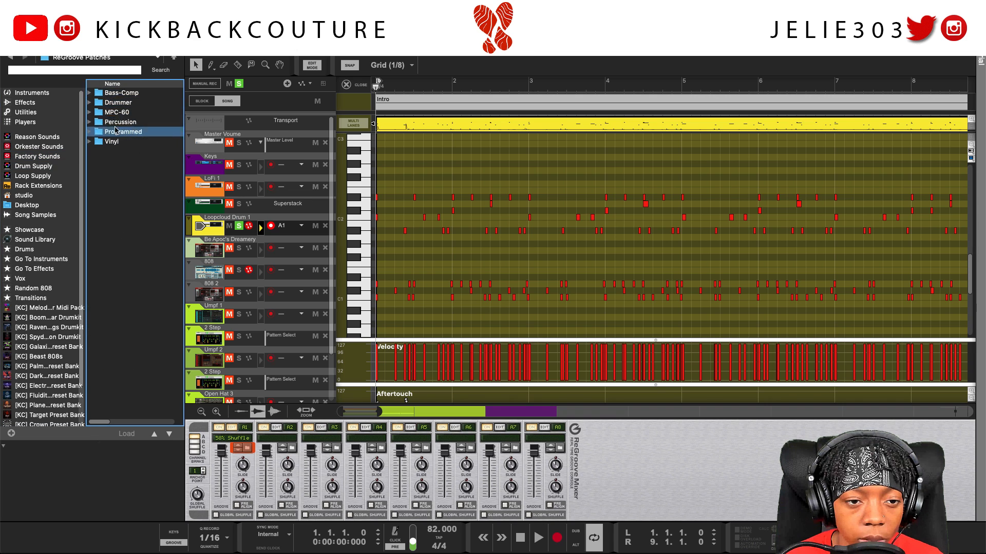
pyautogui.doubleClick(120, 117)
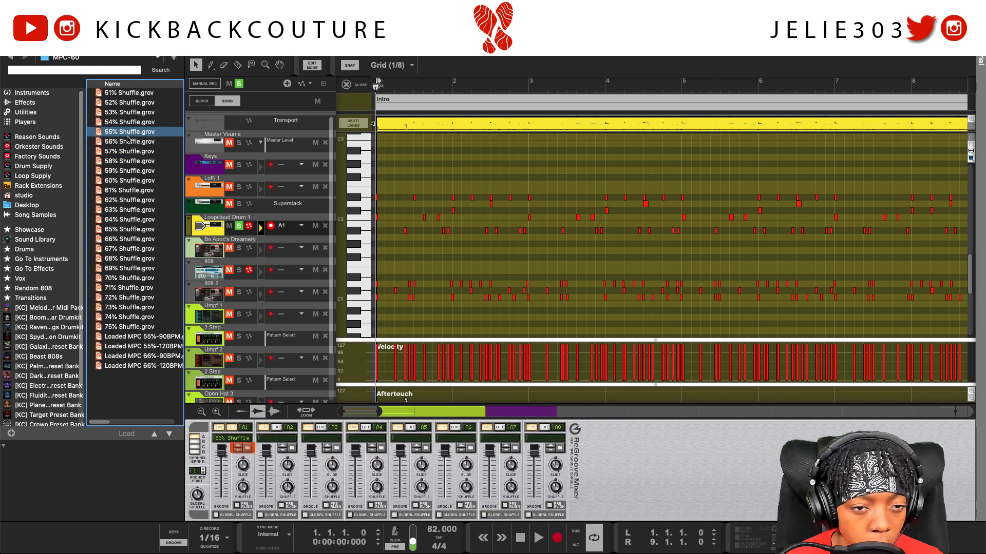
pyautogui.press('F3')
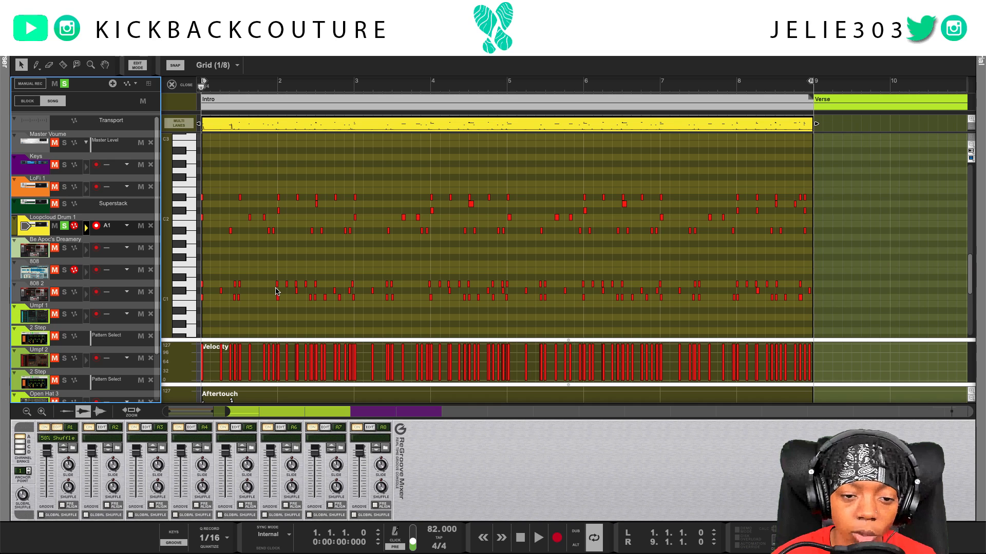
pyautogui.press('space')
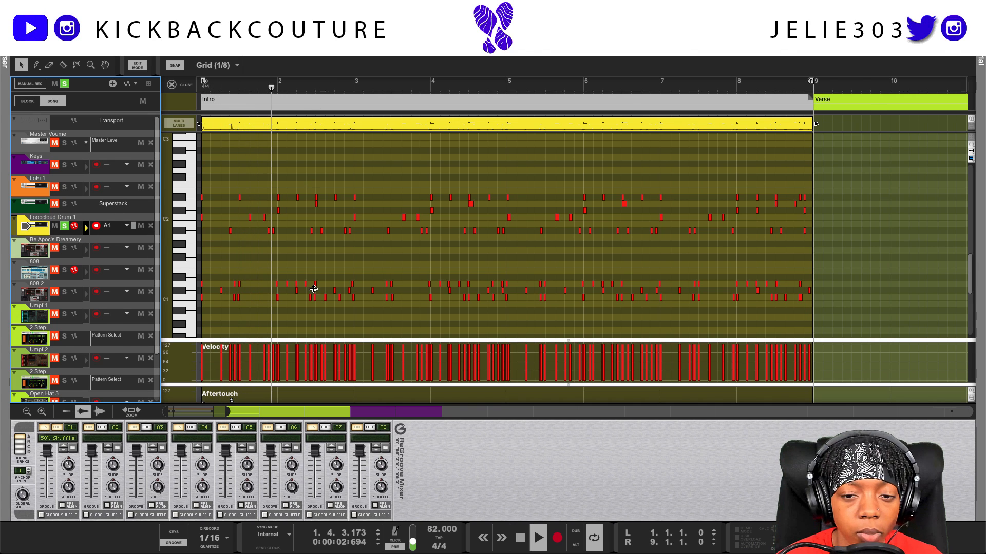
# Show the rack, open the DopeSONIX LoFi instrument, and reposition its window for a clear view of its controls
pyautogui.press('F6')
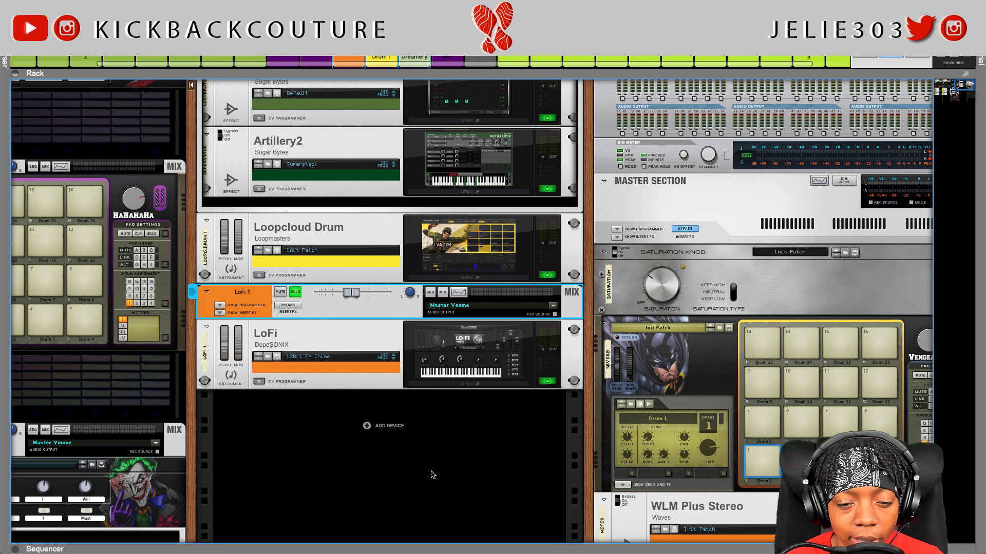
pyautogui.click(455, 384)
pyautogui.click(455, 384)
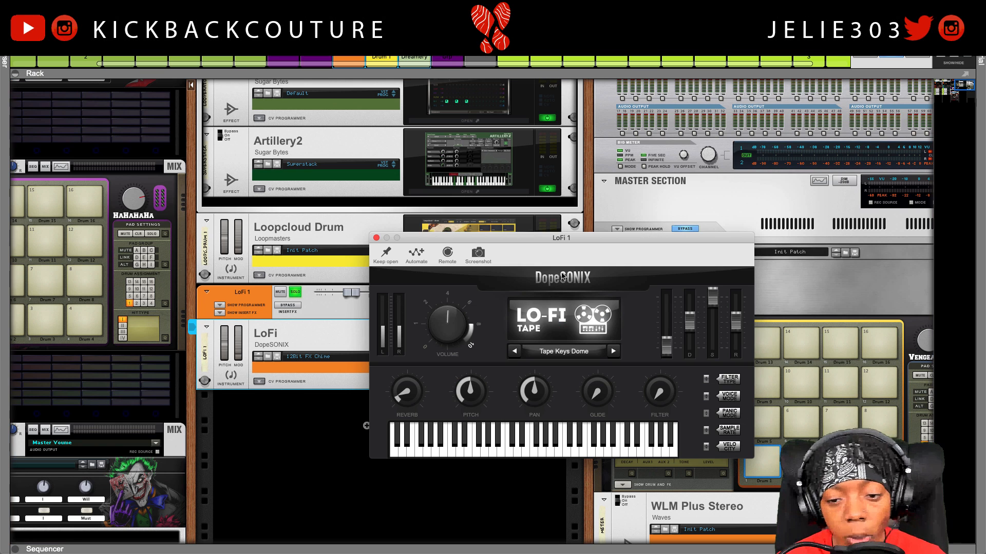
pyautogui.moveTo(582, 241); pyautogui.dragTo(392, 221)
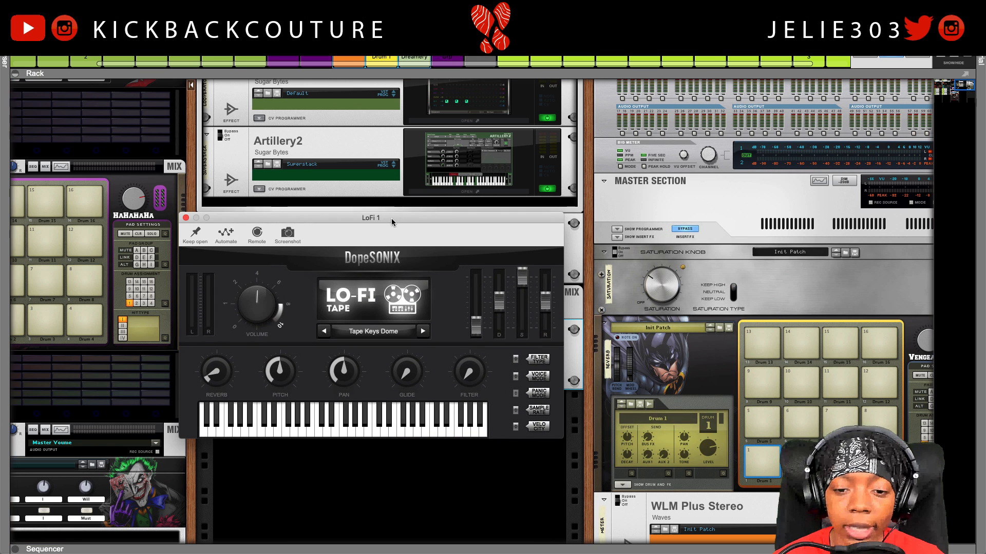
pyautogui.click(368, 334)
pyautogui.click(332, 345)
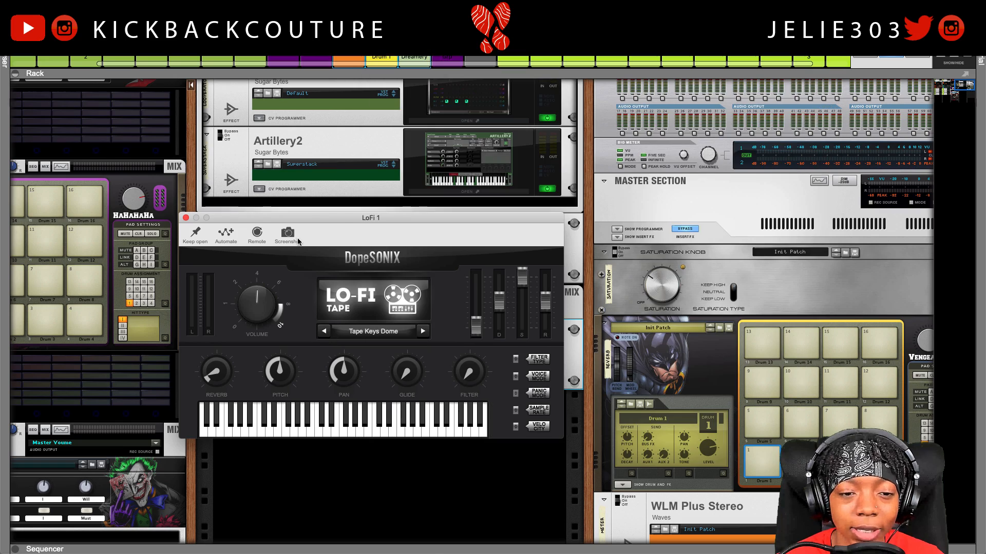
pyautogui.moveTo(309, 216); pyautogui.dragTo(383, 230)
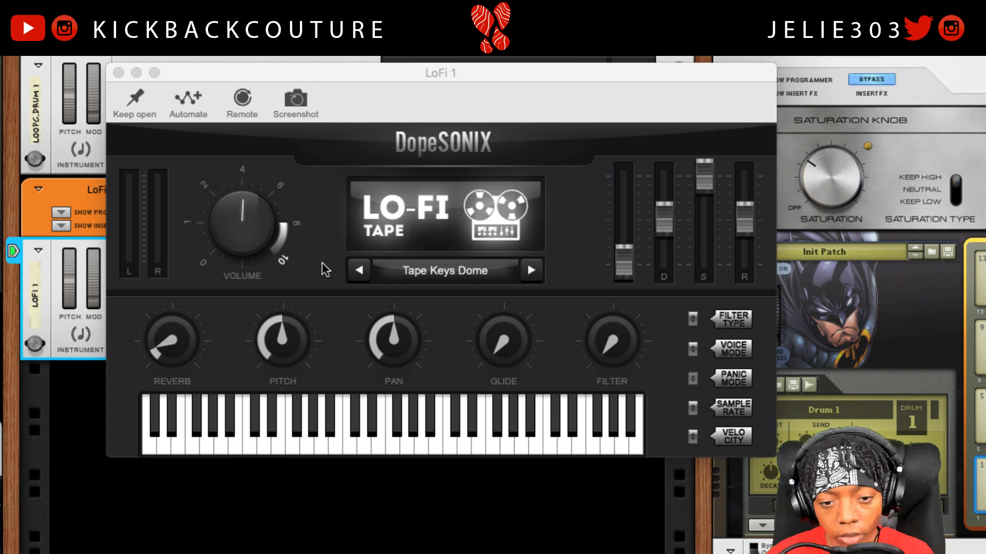
# Try a higher volume on the LoFi instrument's Tape Keys Dome preset, and turn it back down to about 4
pyautogui.moveTo(238, 205); pyautogui.dragTo(238, 227)
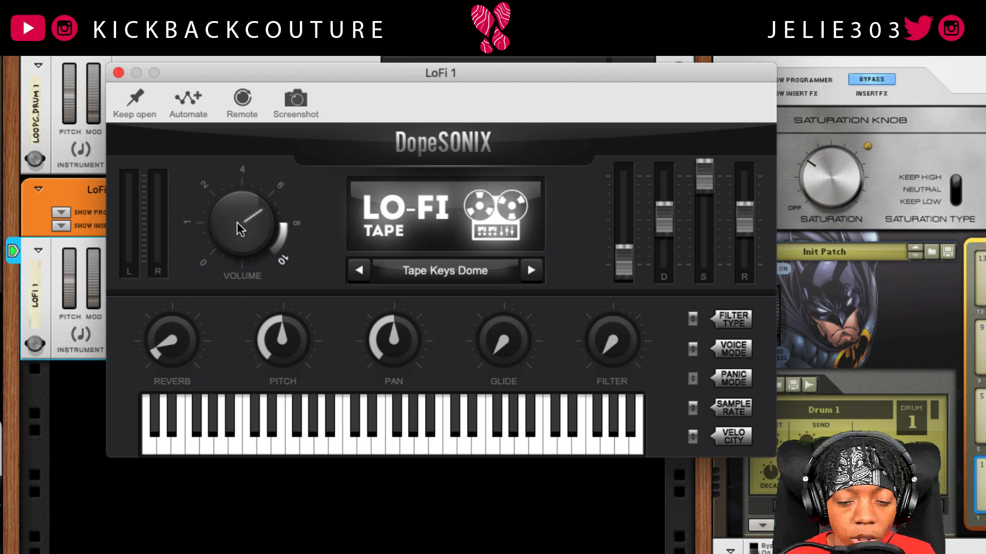
pyautogui.moveTo(260, 244); pyautogui.dragTo(269, 254)
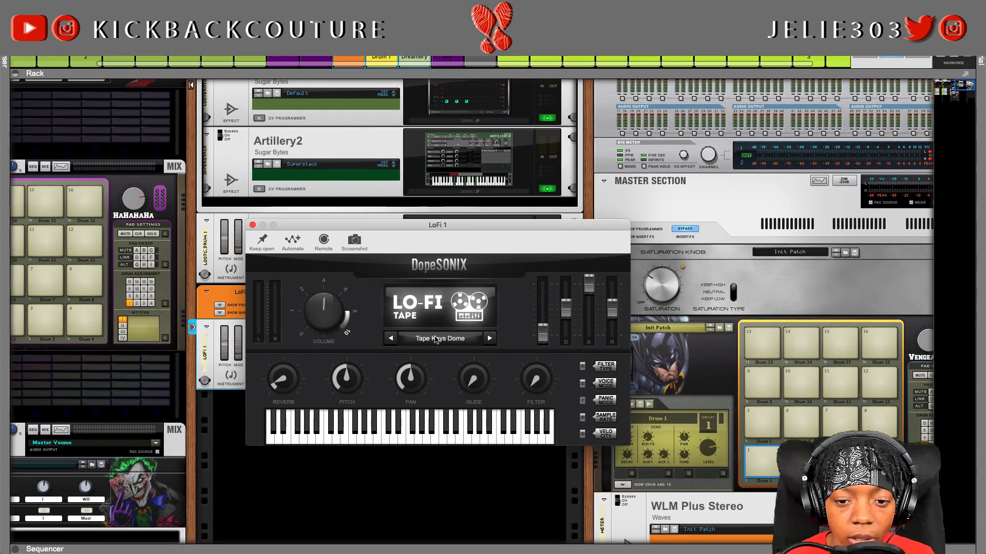
pyautogui.click(435, 268)
pyautogui.click(472, 336)
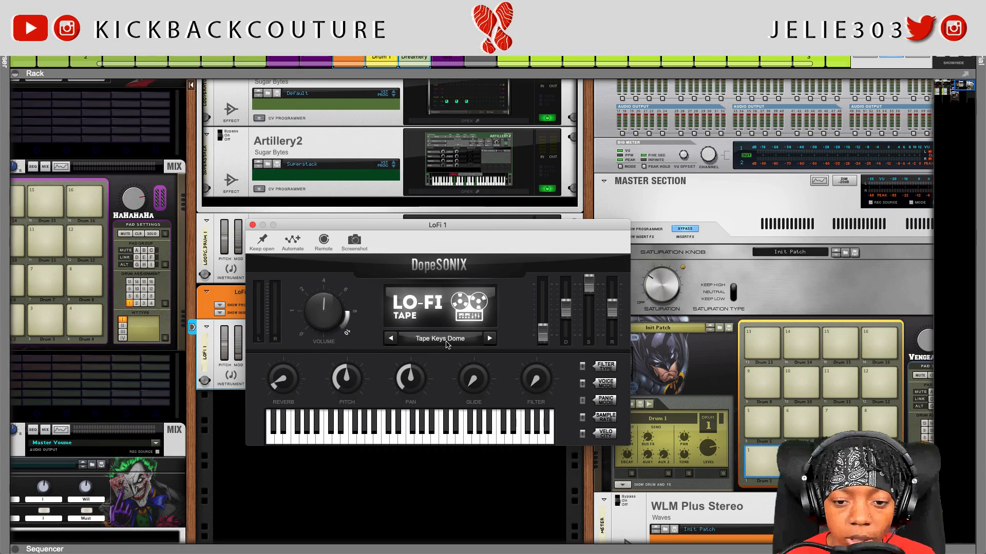
# Audition other LoFi presets, including 12Bit Vox Oh and 12Bit Vox Help
pyautogui.click(444, 338)
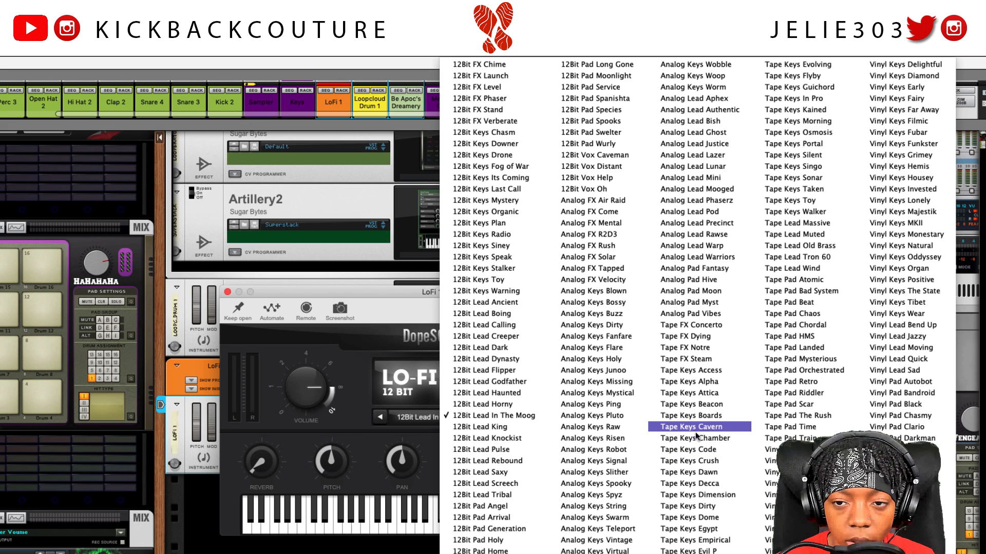
pyautogui.click(599, 190)
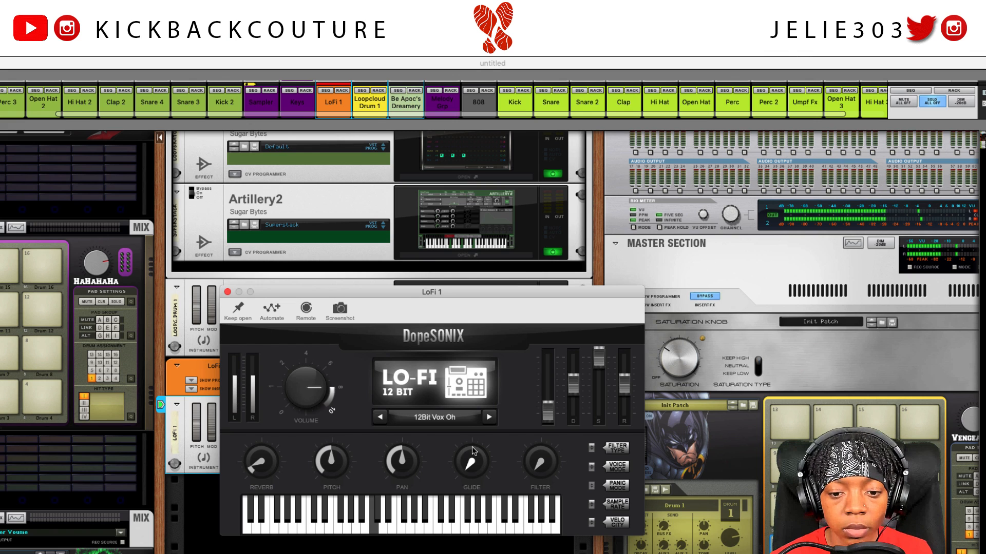
pyautogui.click(433, 418)
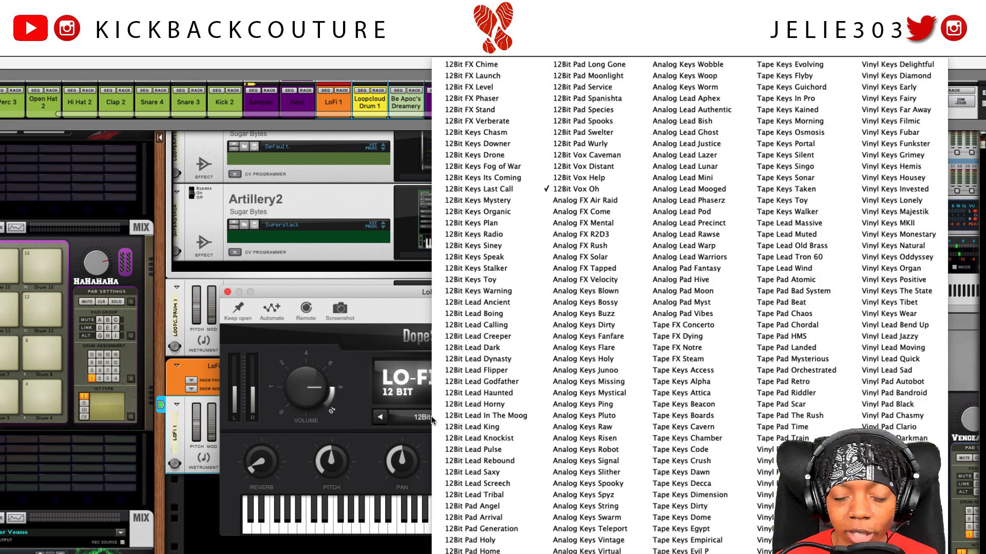
pyautogui.click(586, 180)
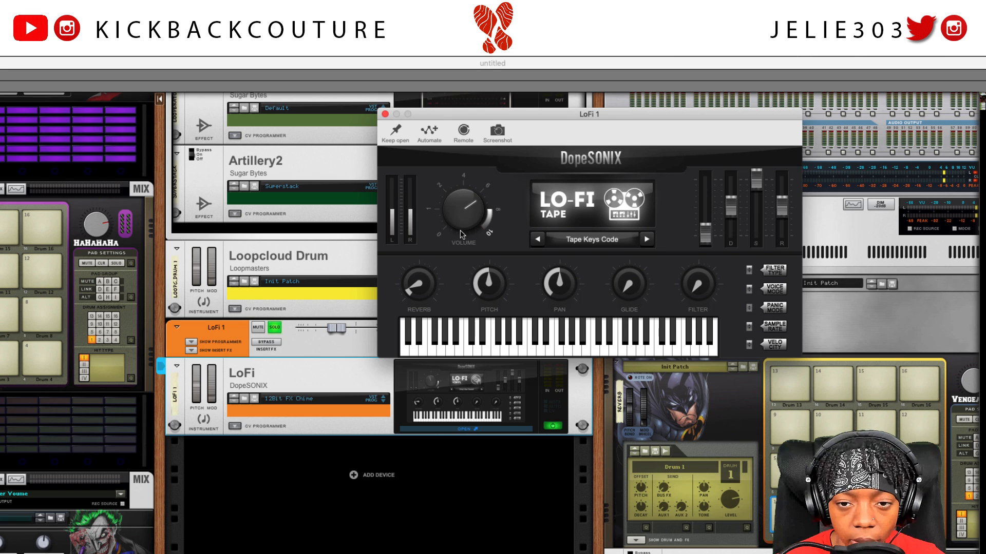
# Lower the LoFi volume to about 4 on the Tape Keys Code preset and close the instrument window
pyautogui.moveTo(463, 246); pyautogui.dragTo(466, 259)
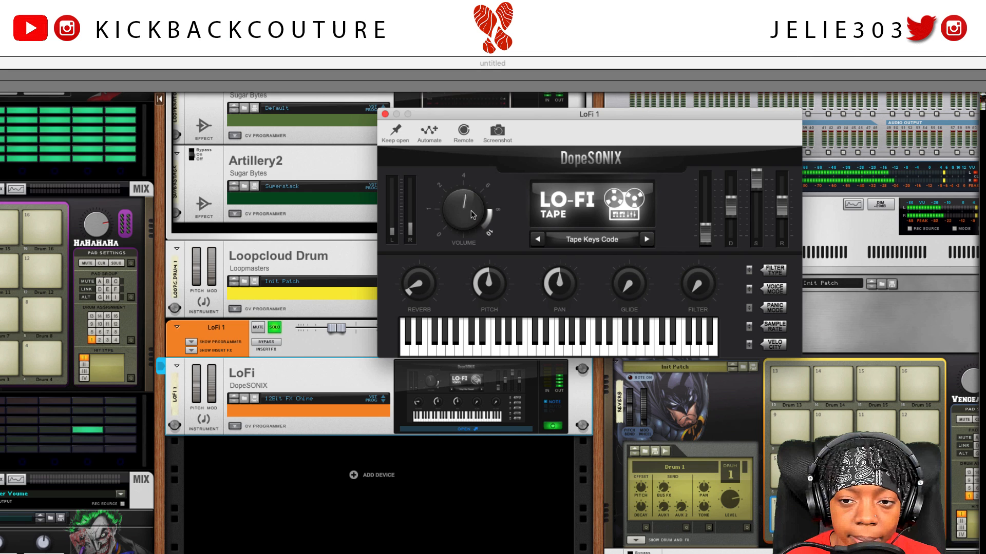
pyautogui.click(385, 114)
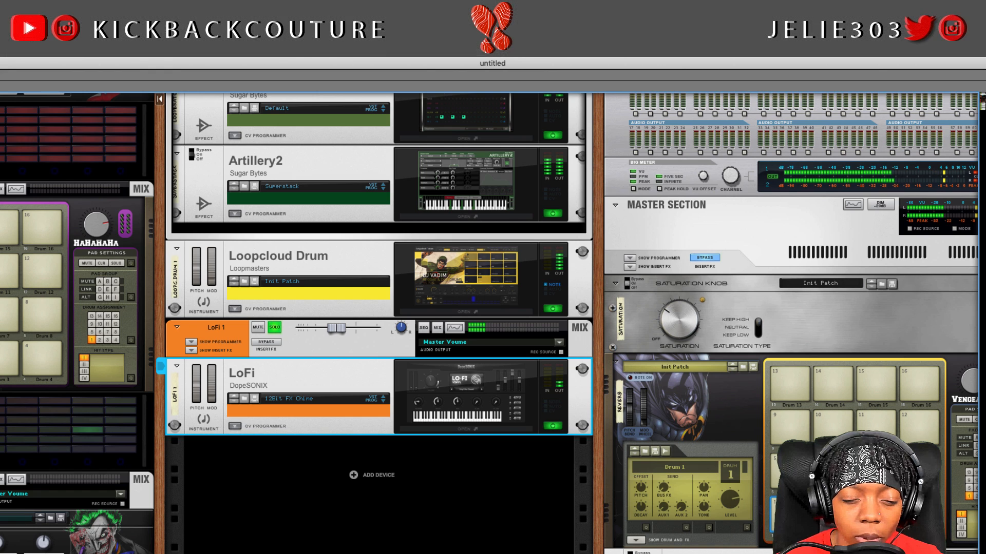
# Return to the sequencer's arrangement, assign the LoFi 1 track to groove channel A1 with 58% Shuffle, and play the song
pyautogui.press('F7')
pyautogui.moveTo(368, 354); pyautogui.dragTo(345, 110)
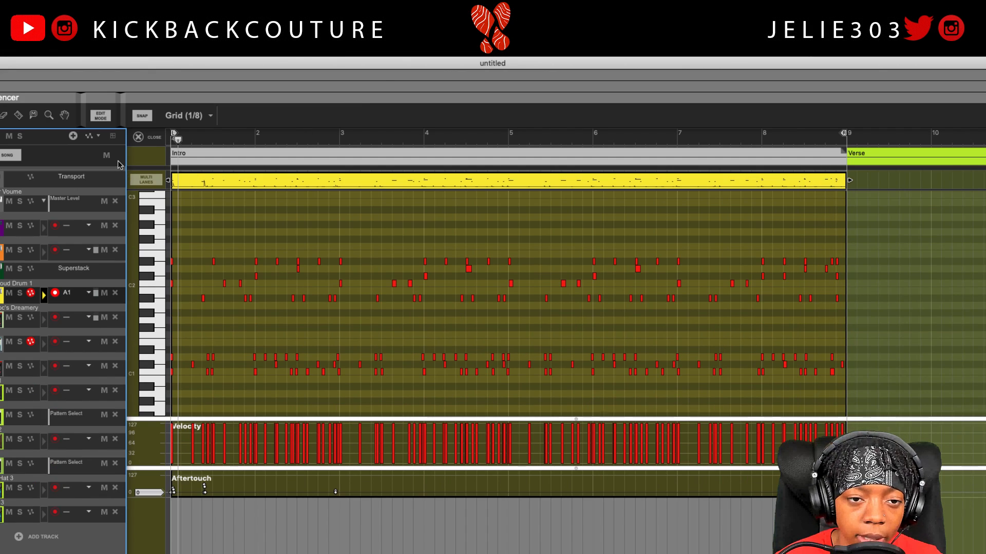
pyautogui.click(137, 137)
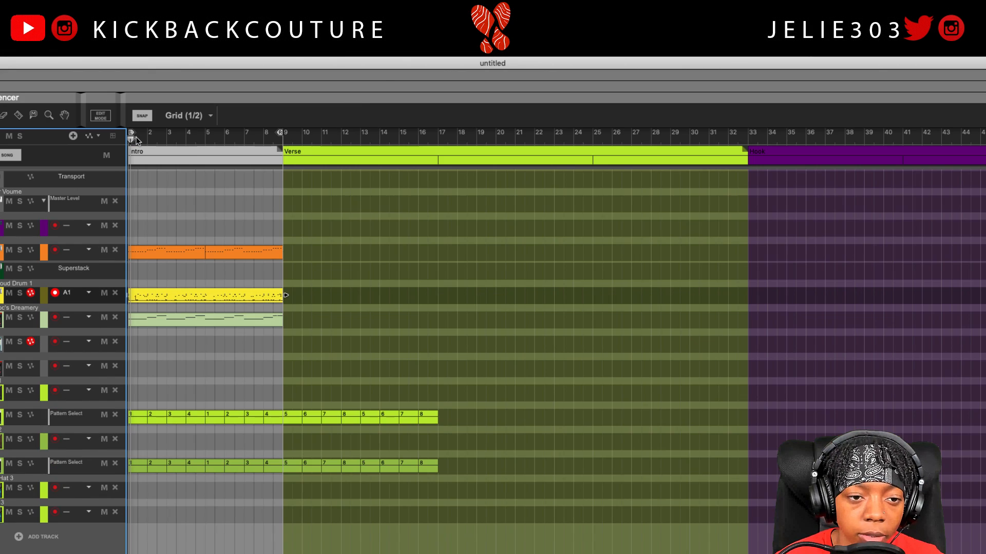
pyautogui.click(82, 251)
pyautogui.moveTo(90, 298)
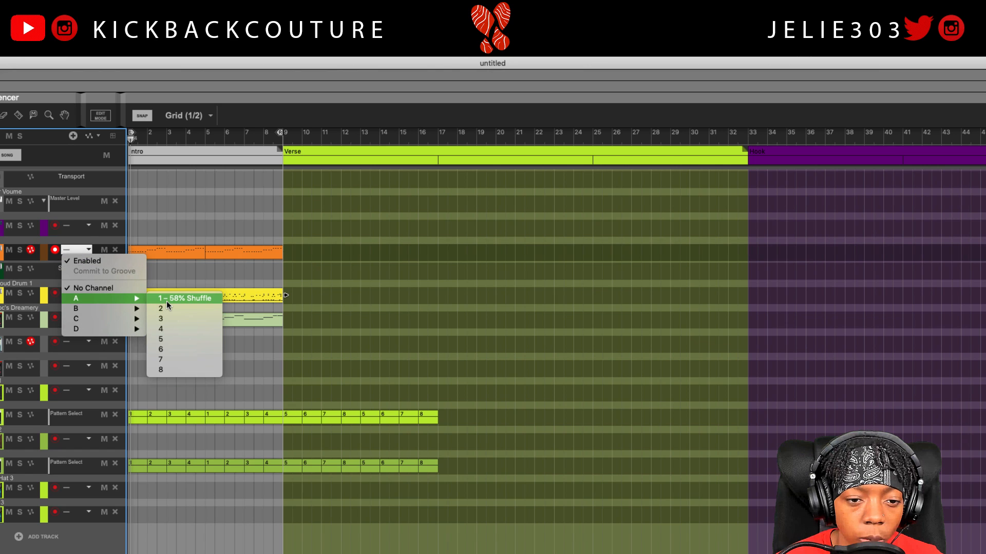
pyautogui.click(166, 301)
pyautogui.press('space')
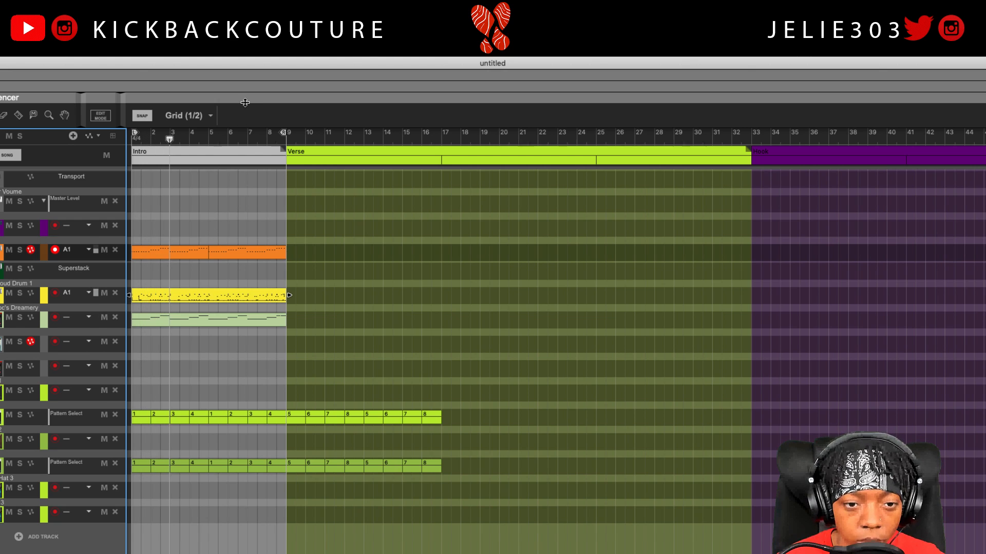
# Return to the rack and show the insert effects of the LoFi 1 mix channel
pyautogui.press('F6')
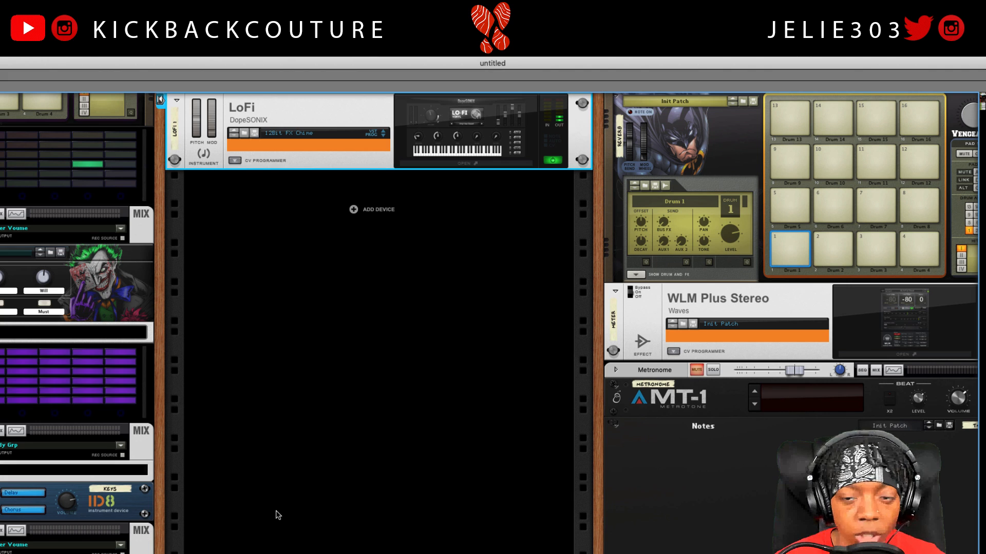
pyautogui.hscroll(-5, 285, 499)
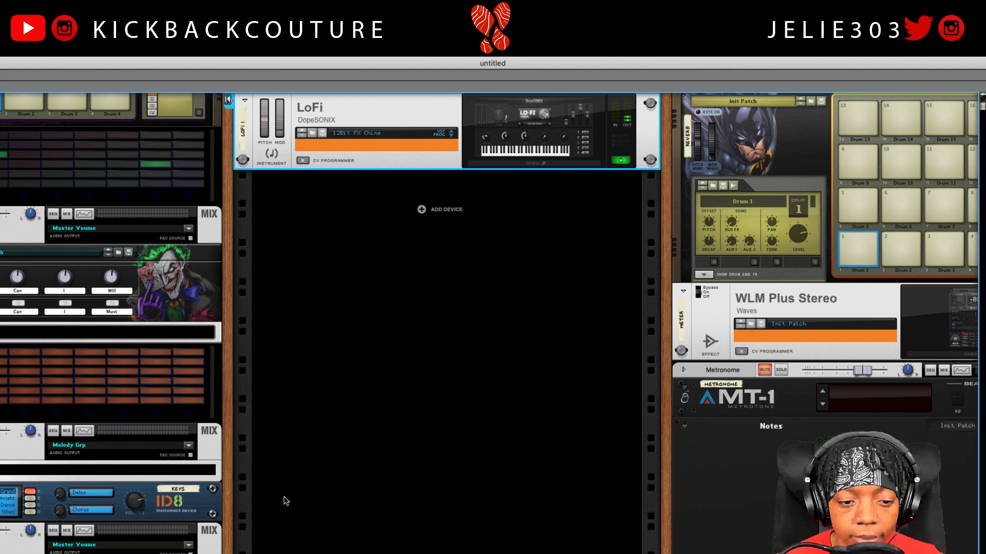
pyautogui.hscroll(-8, 290, 491)
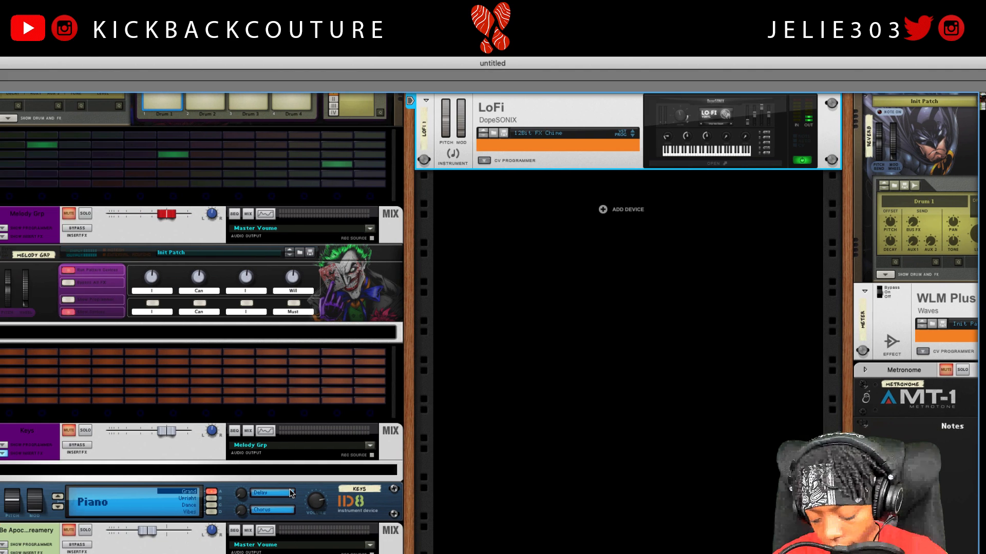
pyautogui.scroll(10, 290, 489)
pyautogui.hscroll(10, 289, 489)
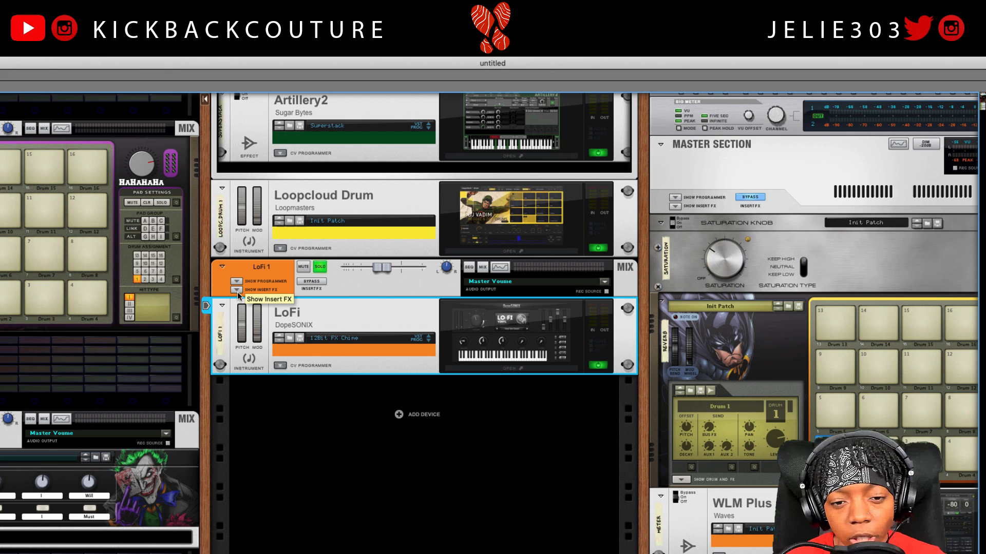
pyautogui.click(237, 291)
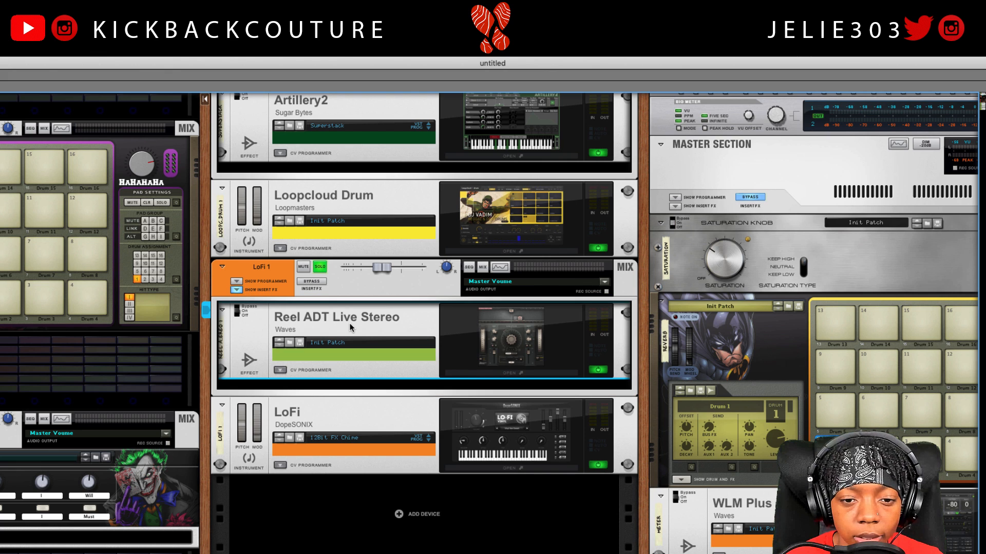
# Open the Reel ADT Live Stereo effect, move its window aside, and bypass the LoFi 1 channel's insert effects
pyautogui.click(486, 373)
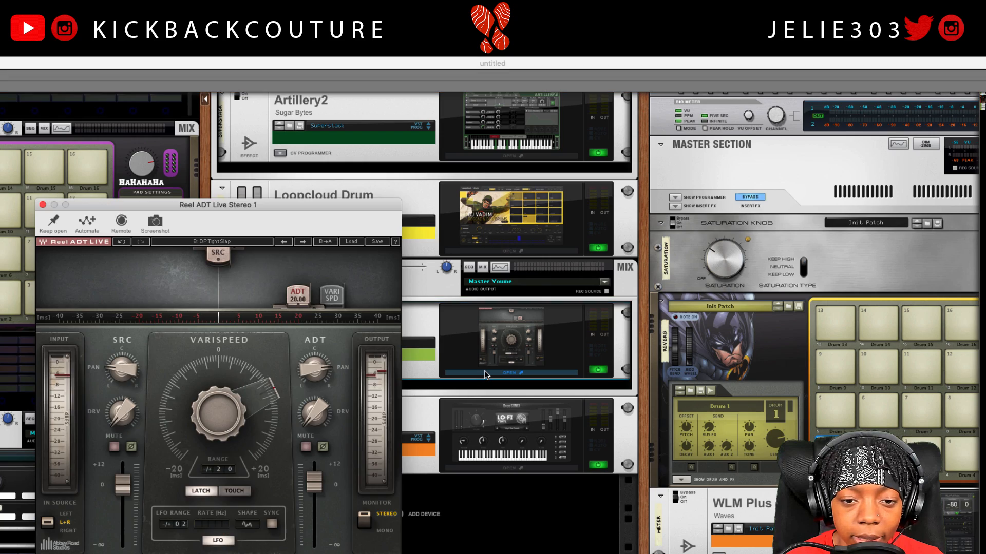
pyautogui.moveTo(275, 204); pyautogui.dragTo(153, 232)
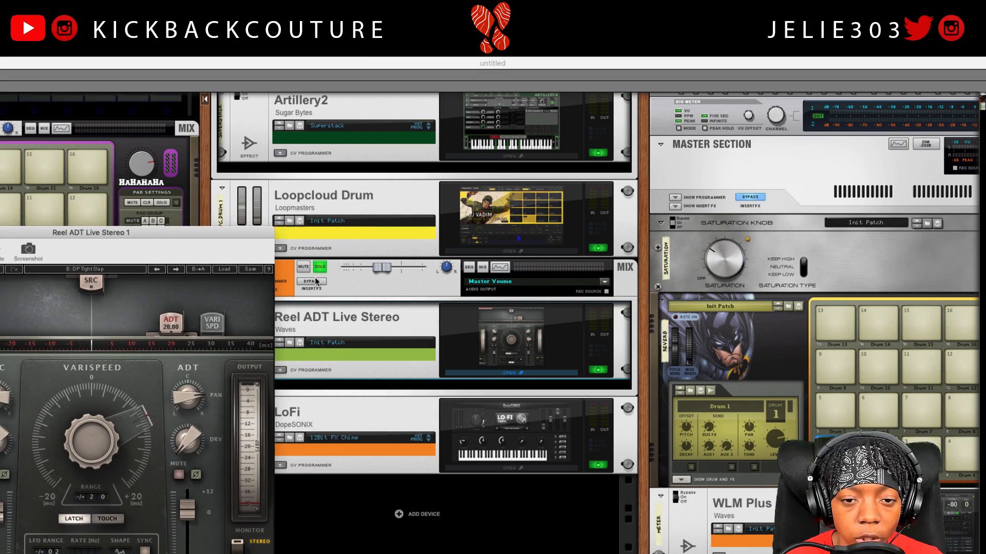
pyautogui.click(316, 283)
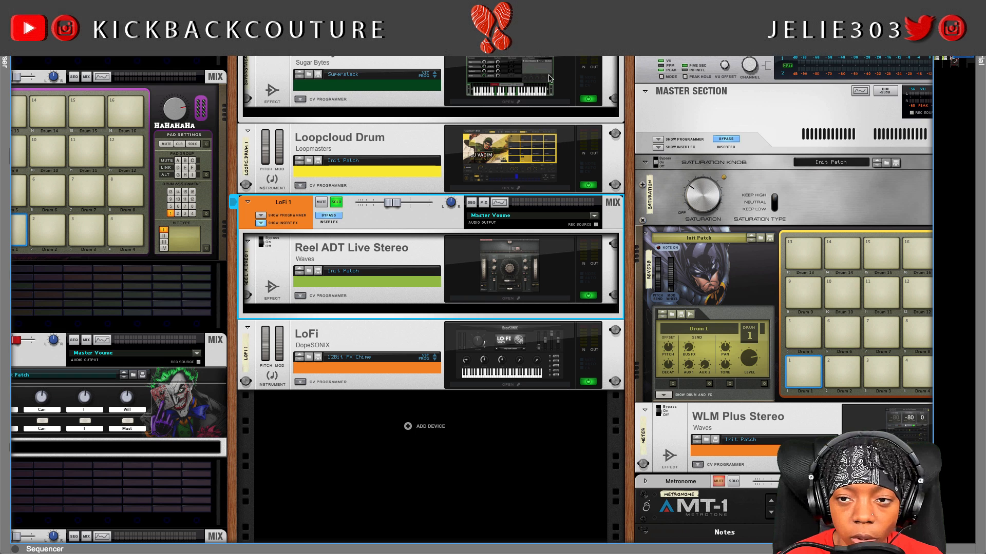
# Re-enable the LoFi 1 channel's insert effects, open the Reel ADT Live Stereo effect, and place its window clear of the channel controls
pyautogui.scroll(3, 342, 182)
pyautogui.scroll(1, 339, 128)
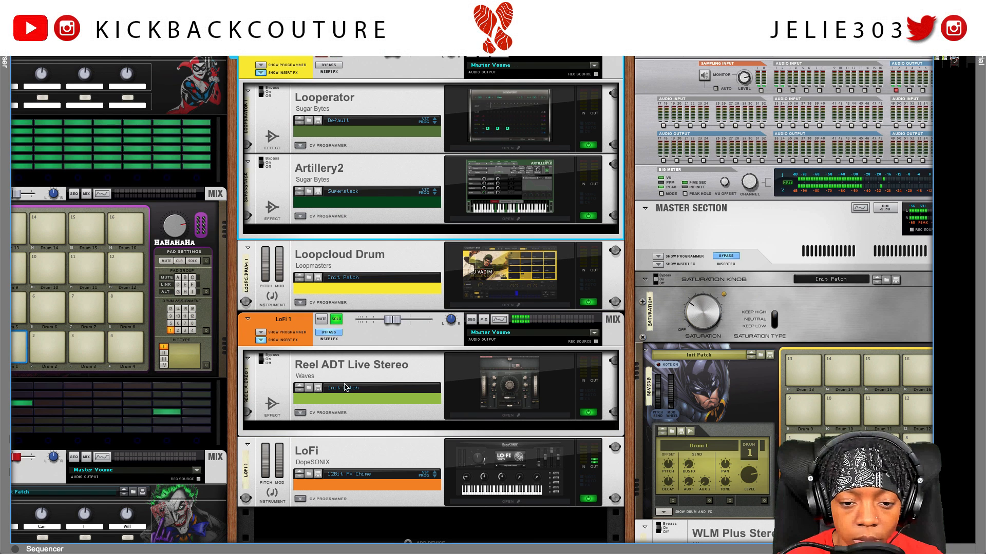
pyautogui.scroll(-1, 343, 389)
pyautogui.scroll(-2, 343, 389)
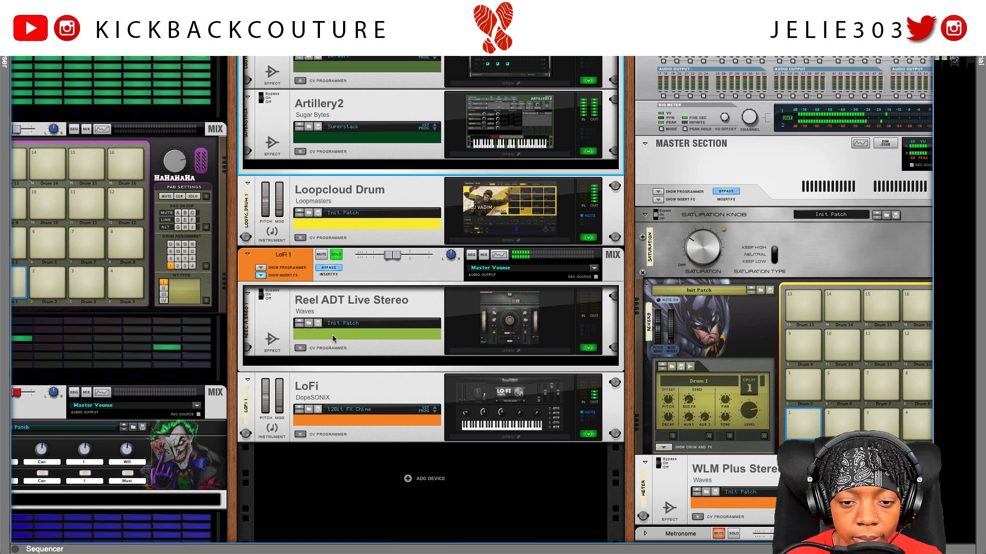
pyautogui.click(331, 268)
pyautogui.click(485, 352)
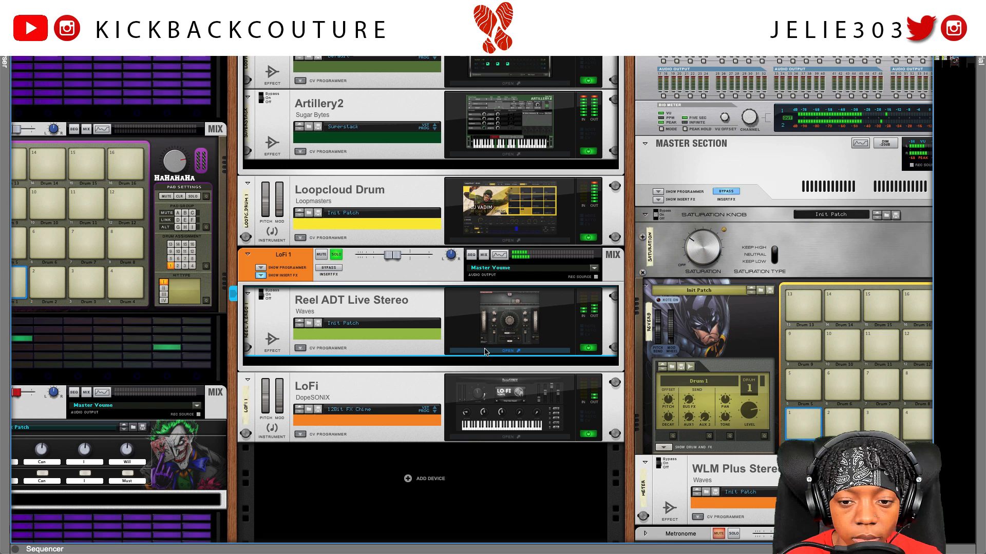
pyautogui.moveTo(218, 167); pyautogui.dragTo(424, 131)
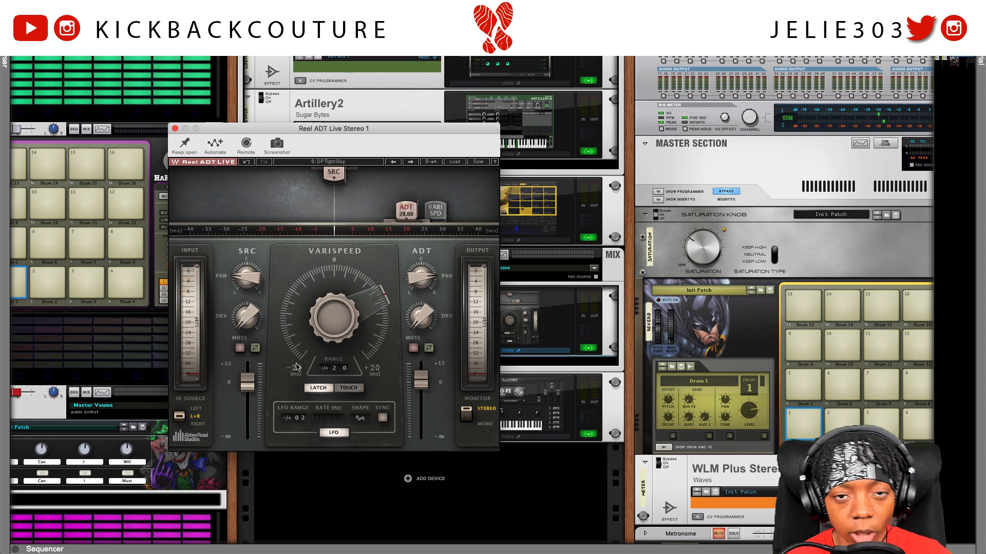
pyautogui.moveTo(406, 138); pyautogui.dragTo(482, 150)
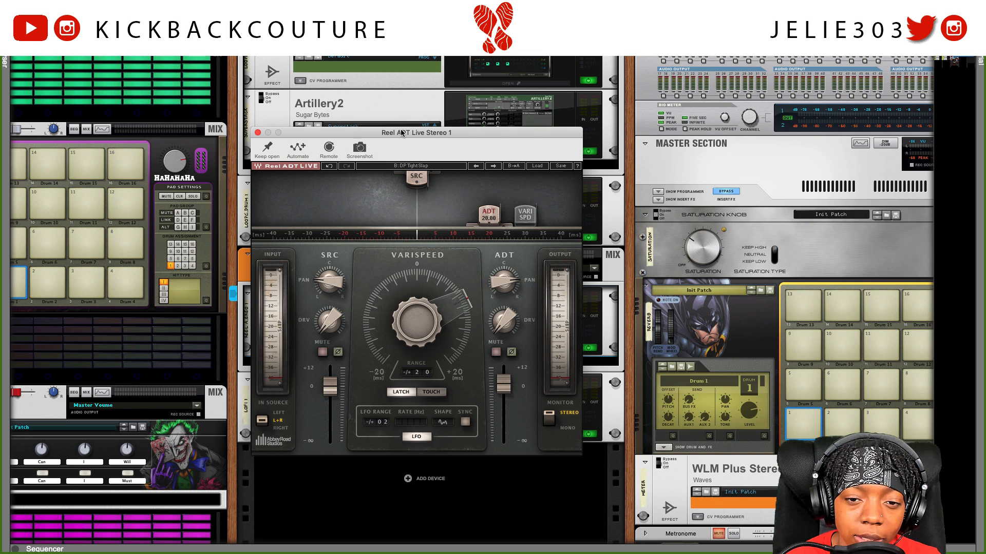
pyautogui.moveTo(370, 132); pyautogui.dragTo(460, 140)
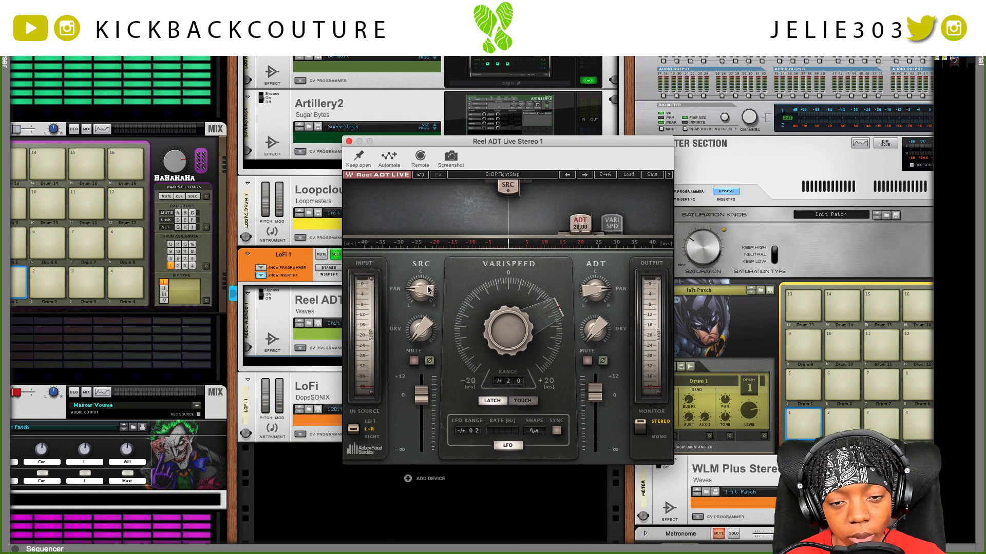
pyautogui.moveTo(429, 290)
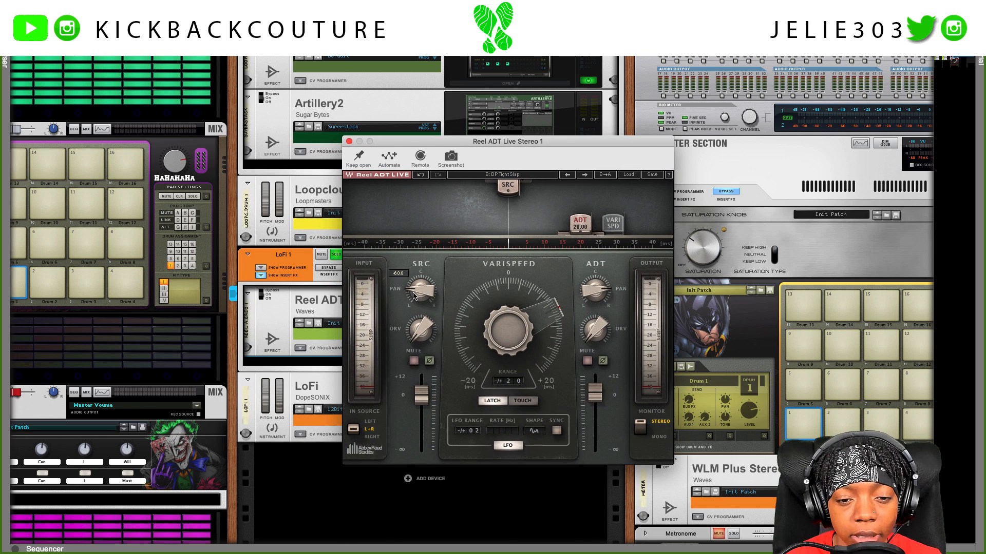
pyautogui.moveTo(407, 139); pyautogui.dragTo(433, 140)
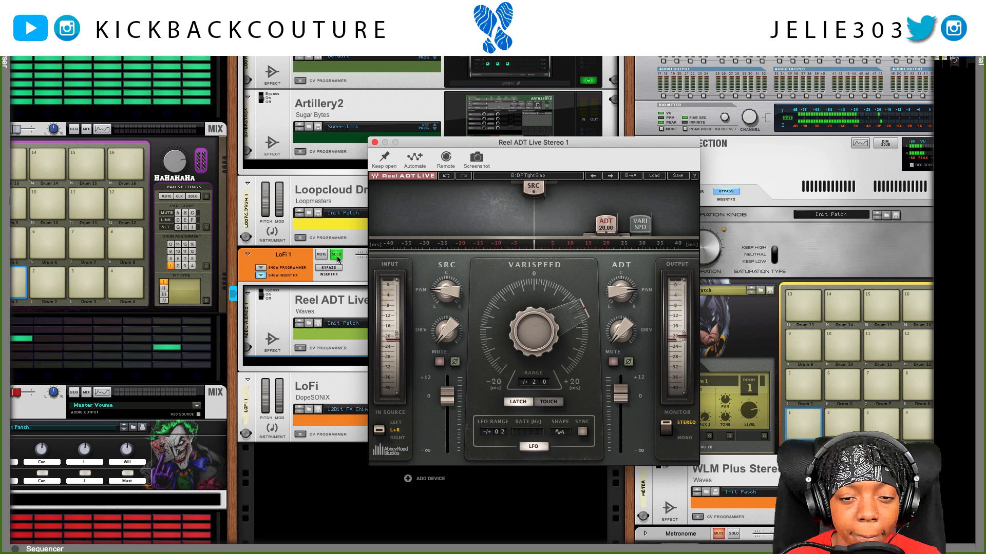
# Compare the LoFi 1 channel with and without its insert effects, leave them bypassed, and turn off the channel's solo
pyautogui.click(326, 270)
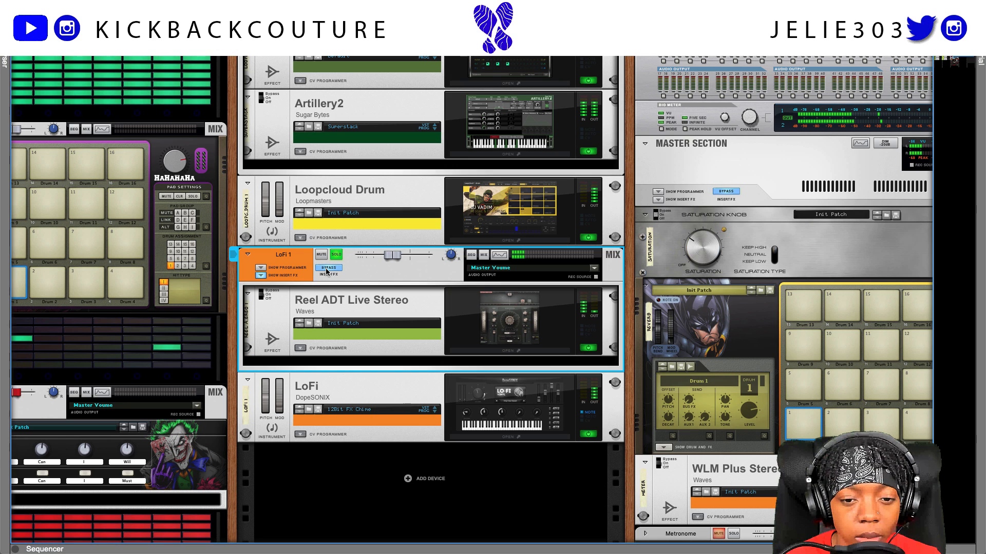
pyautogui.click(326, 270)
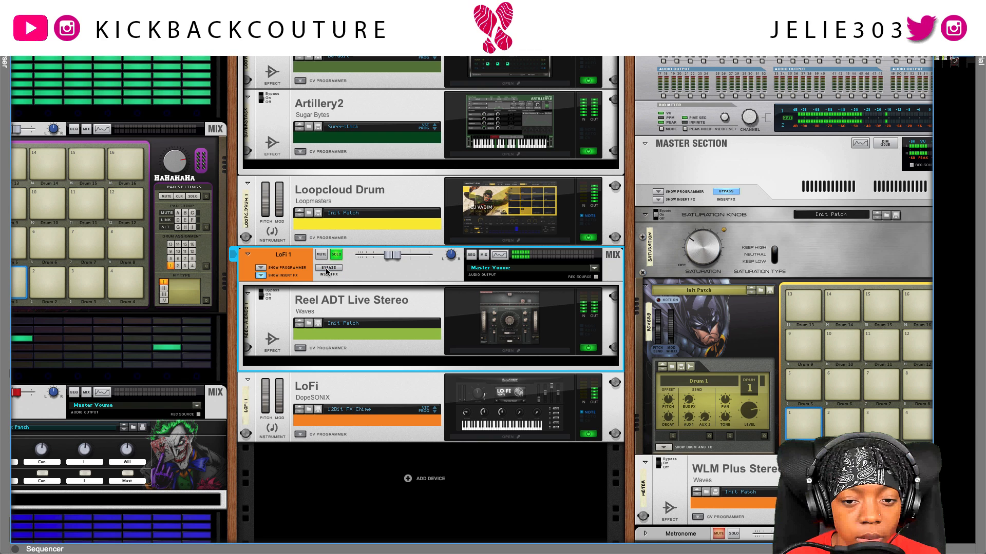
pyautogui.click(326, 270)
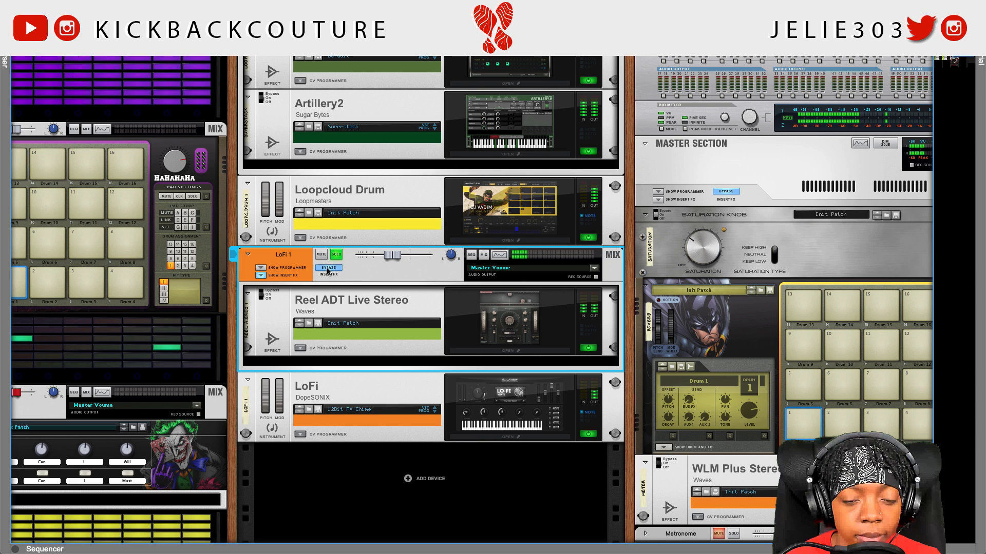
pyautogui.click(337, 255)
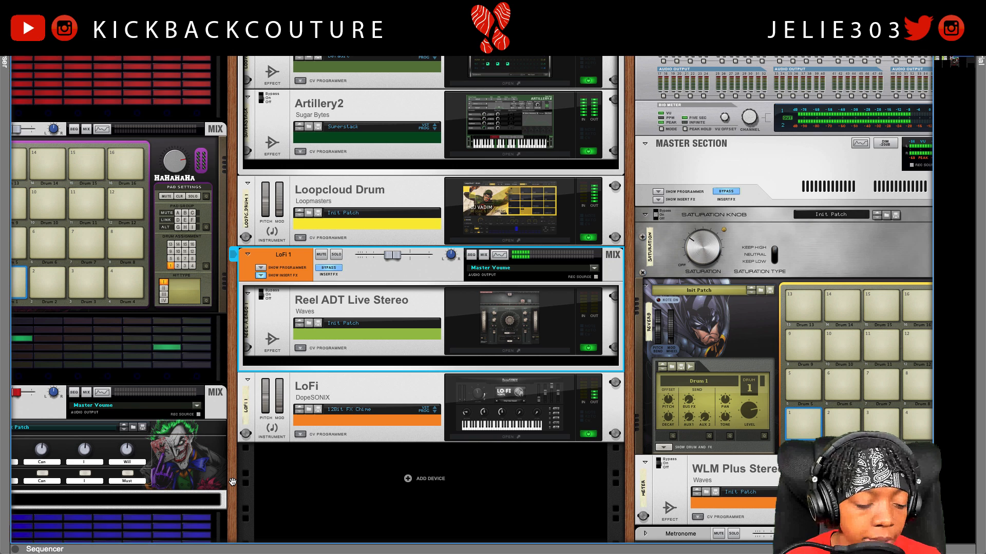
# Move the Be Apoc's Dreamery channel with its Europa synthesizer into the rack column directly below the LoFi instrument
pyautogui.moveTo(281, 463); pyautogui.dragTo(491, 388)
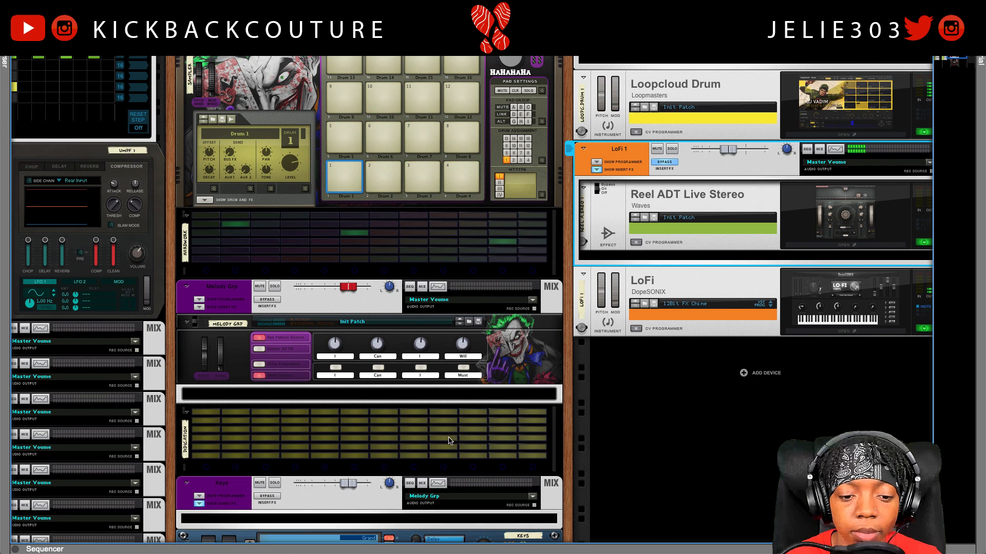
pyautogui.scroll(-3, 451, 460)
pyautogui.scroll(-15, 460, 456)
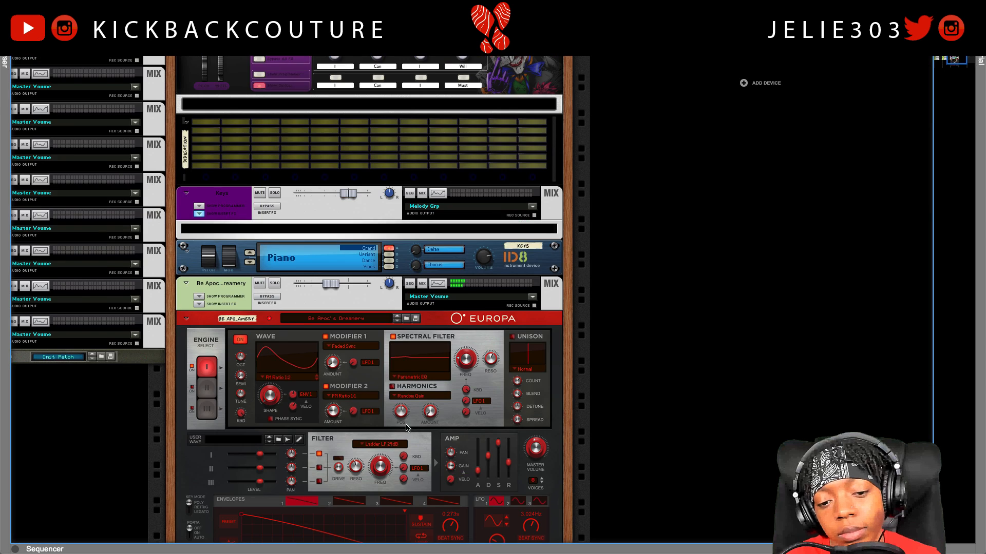
pyautogui.click(295, 125)
pyautogui.moveTo(295, 125); pyautogui.dragTo(683, 156)
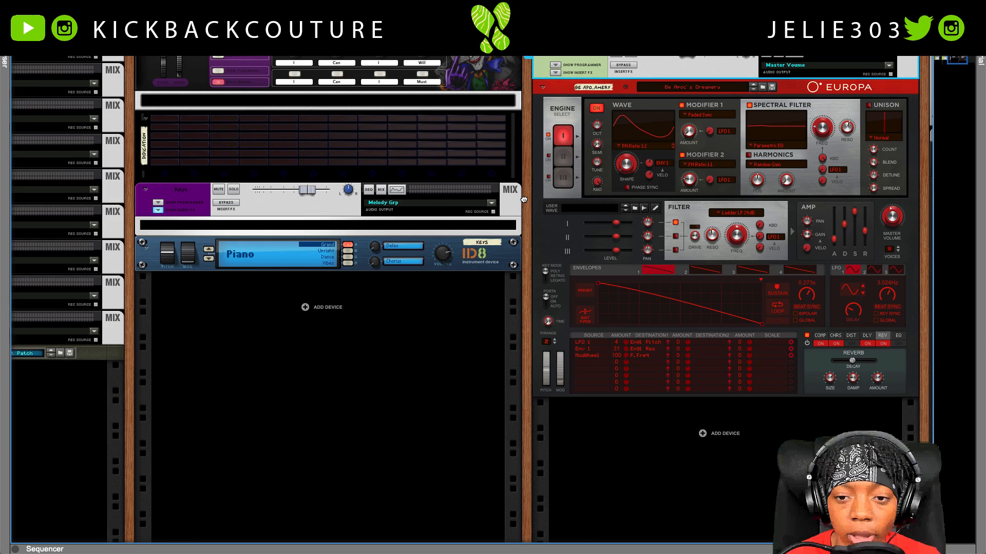
# Show the browser for the Europa device, check the location list of the Europa Future Choir Symphony ReFill, and close the list
pyautogui.moveTo(524, 199); pyautogui.dragTo(239, 262)
pyautogui.click(444, 184)
pyautogui.press('F3')
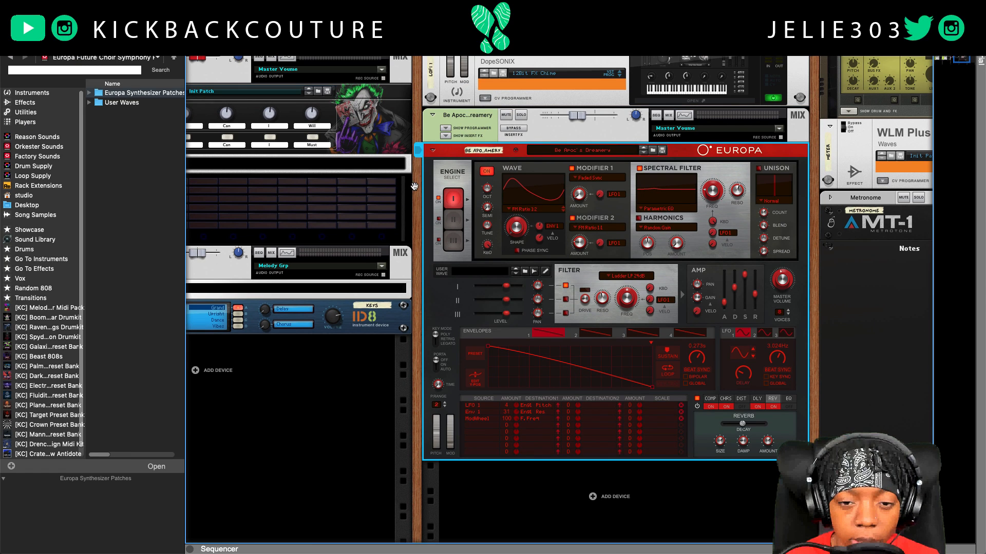
pyautogui.moveTo(412, 186); pyautogui.dragTo(411, 186)
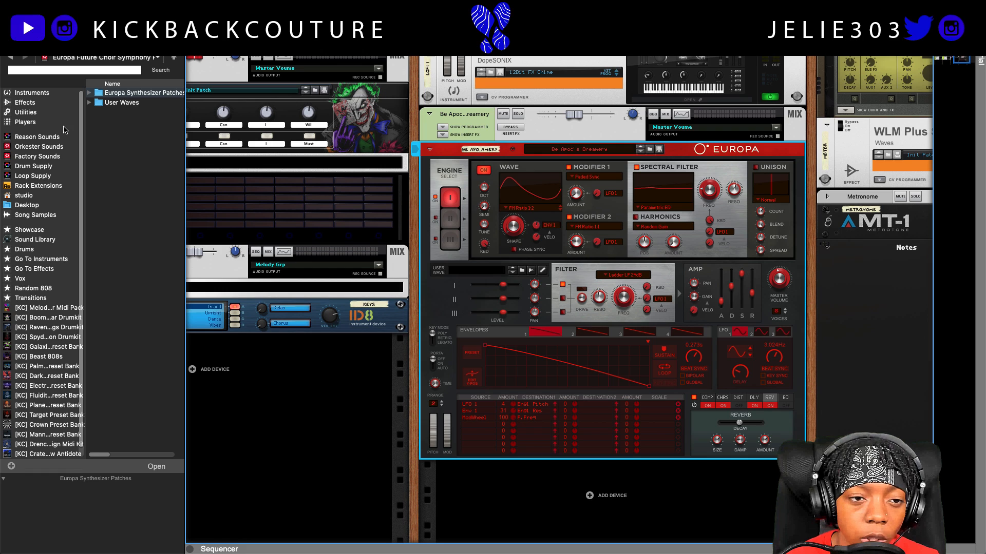
pyautogui.click(155, 58)
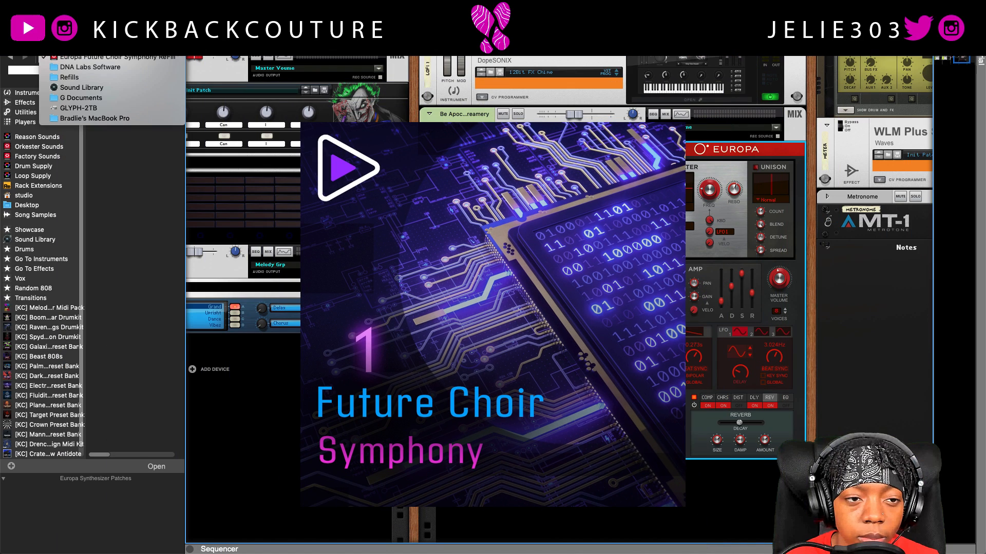
pyautogui.press('Escape')
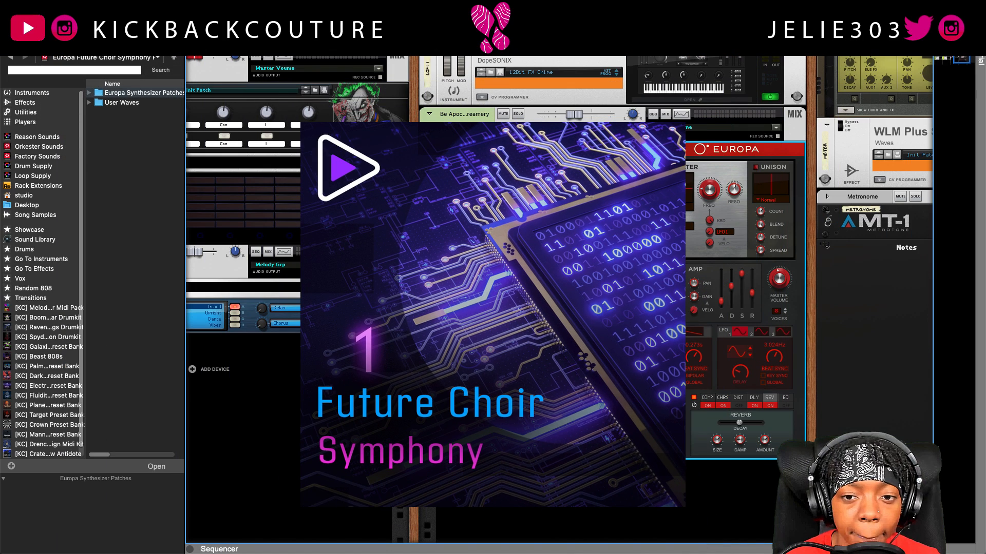
# Solo the Be Apoc's Dreamery channel, reveal its insert effects, and view the RC-20 Retro Color effect's Wow & Flutter preset
pyautogui.click(518, 114)
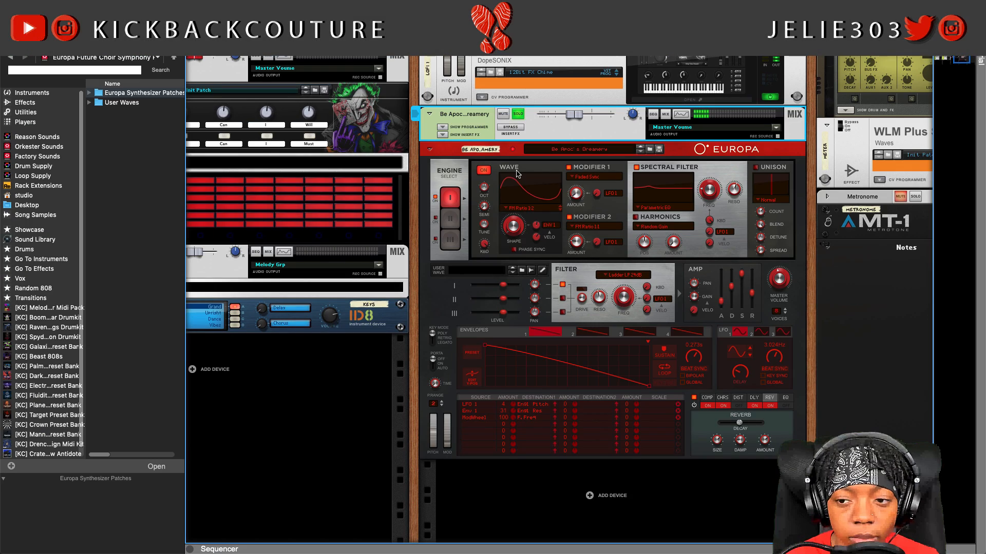
pyautogui.click(442, 135)
pyautogui.click(646, 210)
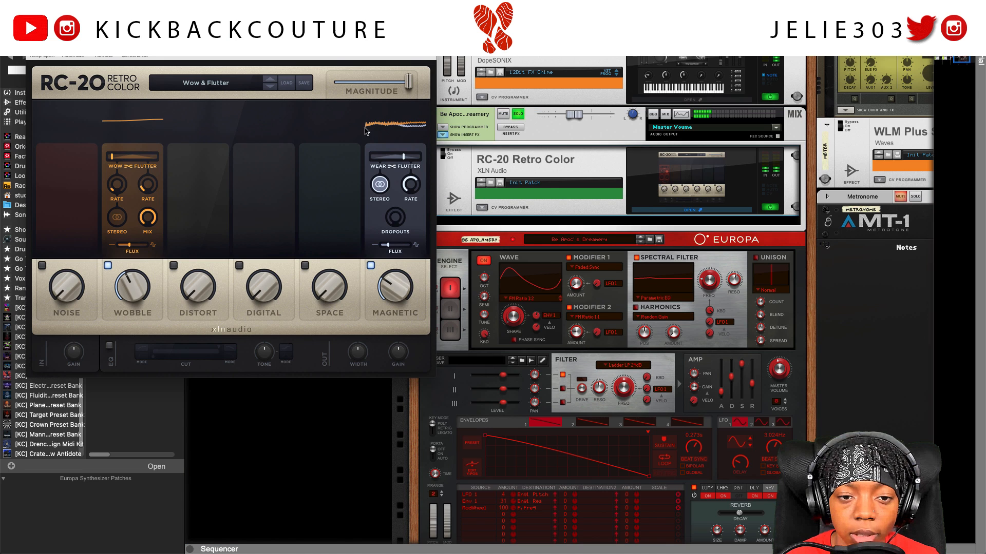
pyautogui.moveTo(253, 33); pyautogui.dragTo(257, 71)
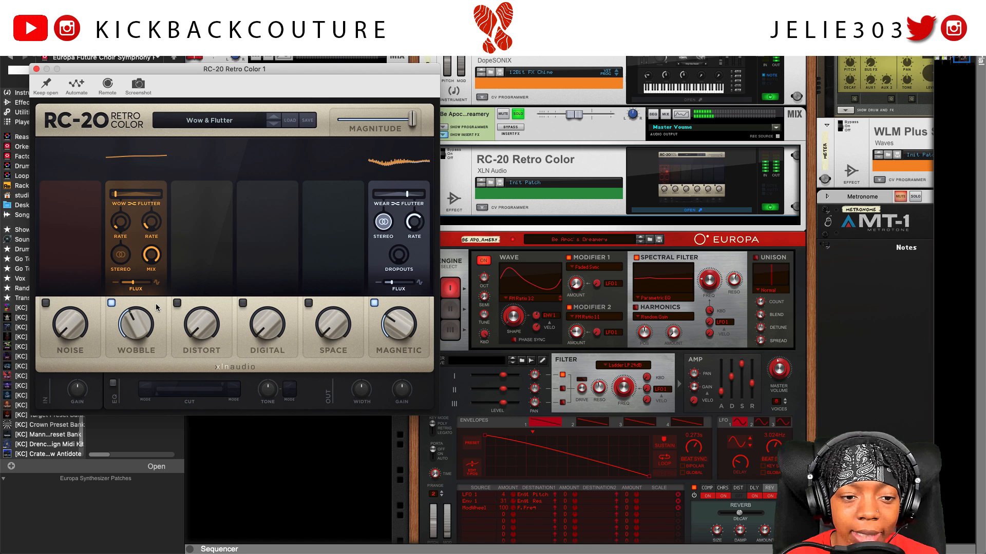
pyautogui.click(509, 127)
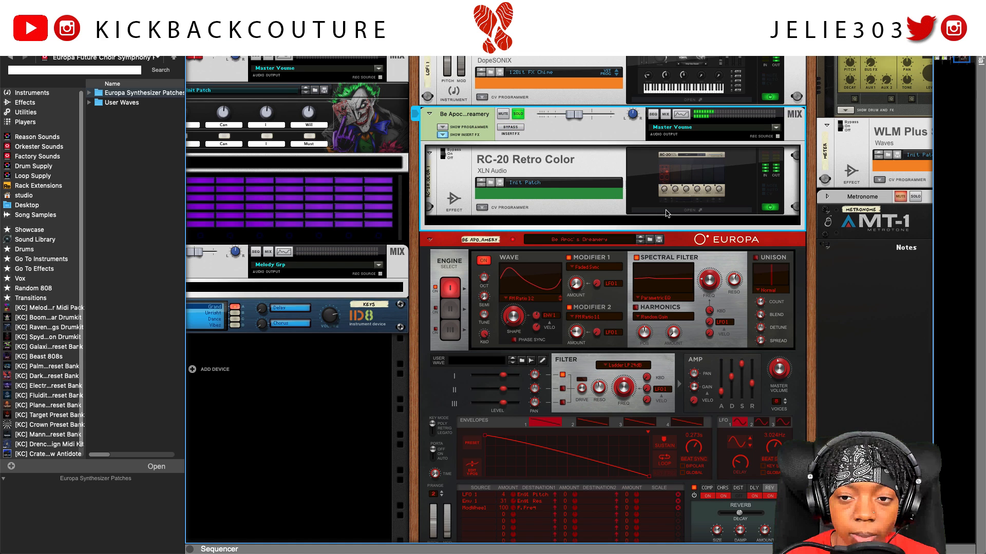
# Turn off solo on the Be Apoc's Dreamery channel and hide the browser
pyautogui.click(517, 114)
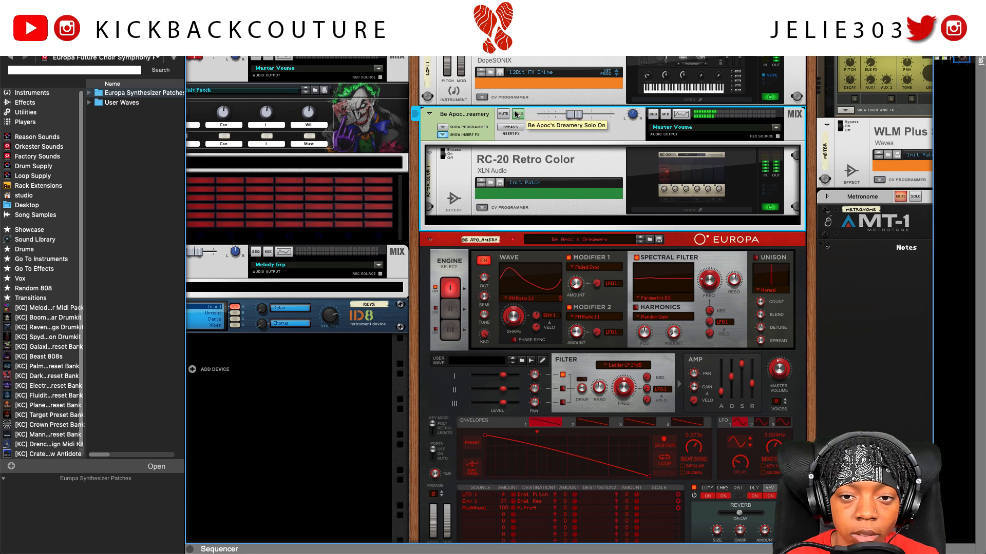
pyautogui.click(781, 370)
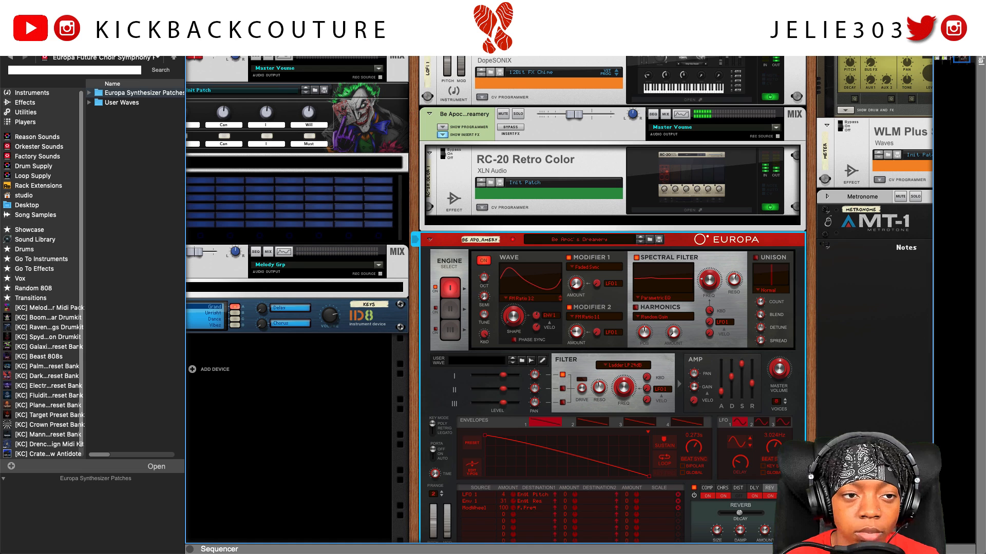
pyautogui.press('F3')
# Turn off the bypass on the Master Section's insert effects and reveal those effects
pyautogui.scroll(-1, 249, 390)
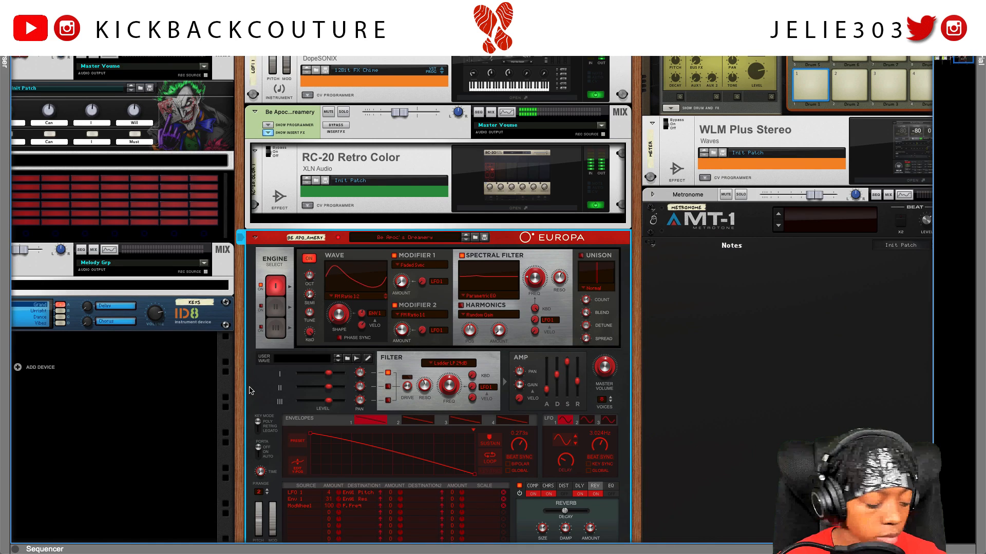
pyautogui.hscroll(3, 247, 391)
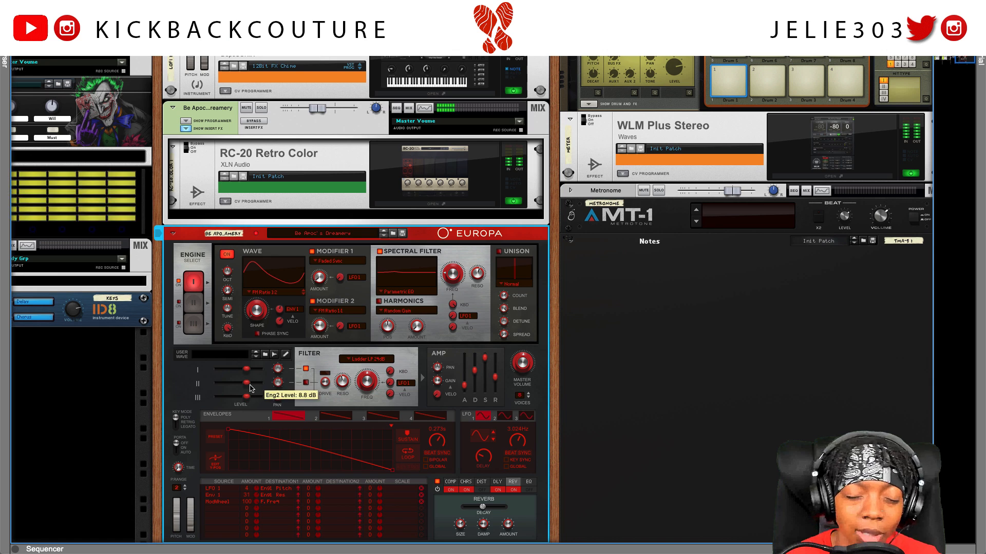
pyautogui.scroll(1, 250, 389)
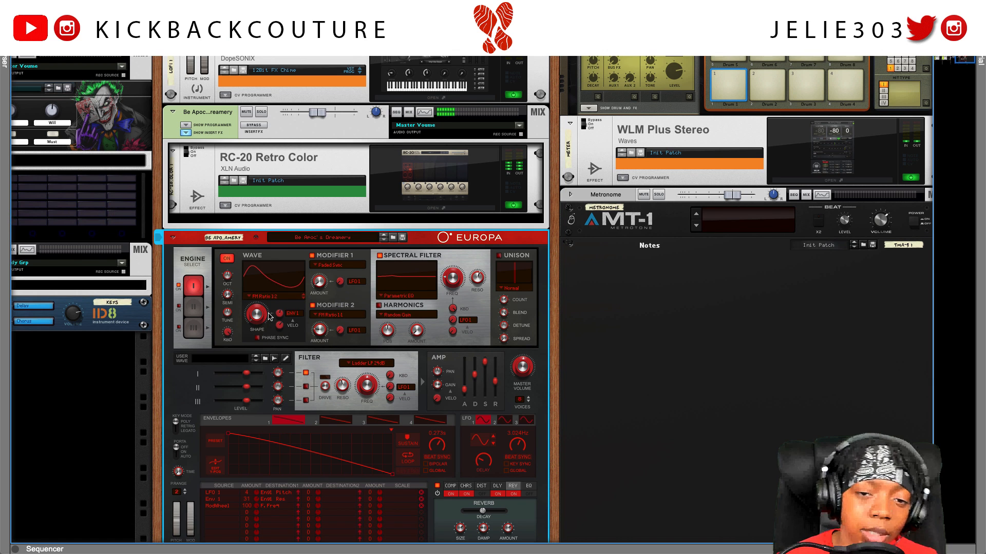
pyautogui.scroll(10, 268, 315)
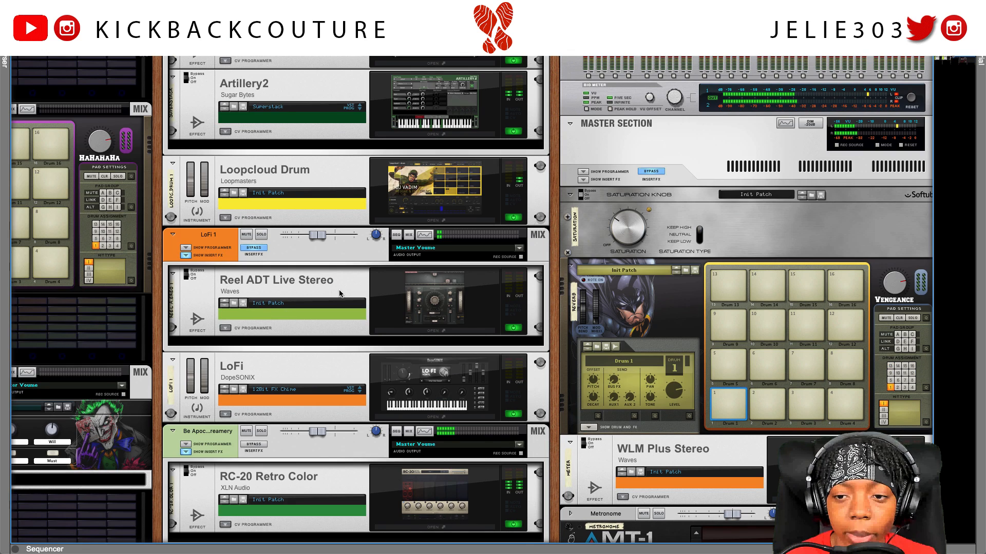
pyautogui.hscroll(2, 338, 294)
pyautogui.click(558, 185)
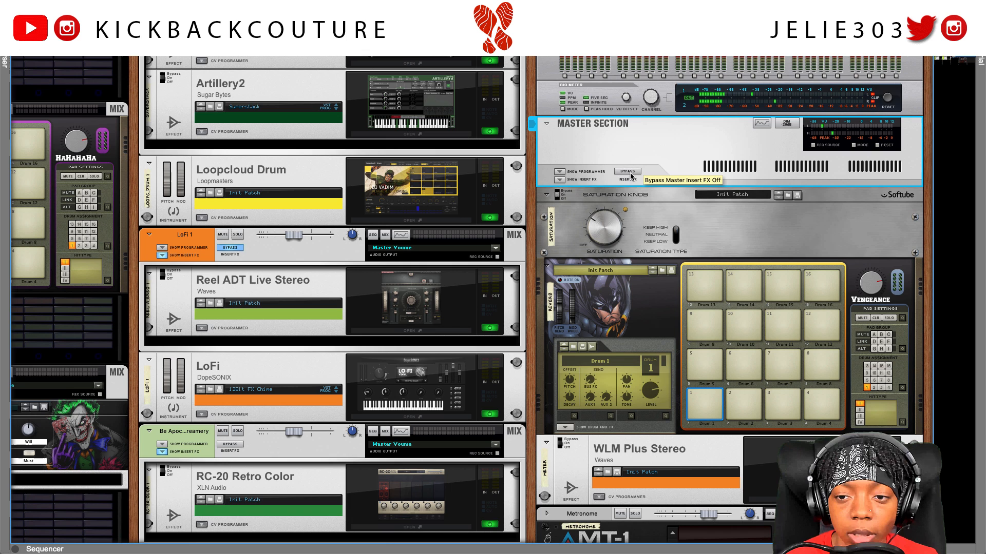
pyautogui.click(558, 179)
# Open the Kramer Tape Stereo effect in the Master Section and play the song
pyautogui.click(639, 257)
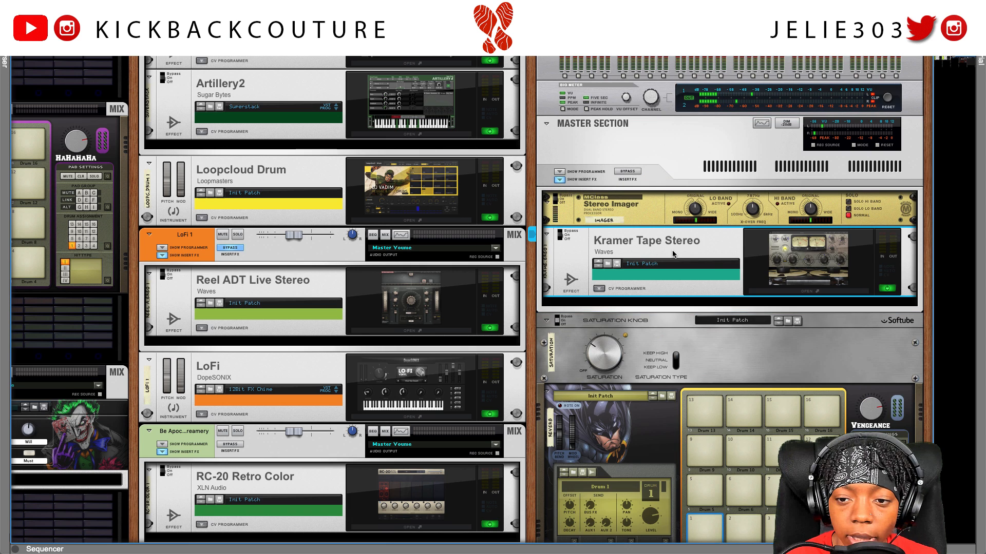
pyautogui.click(787, 290)
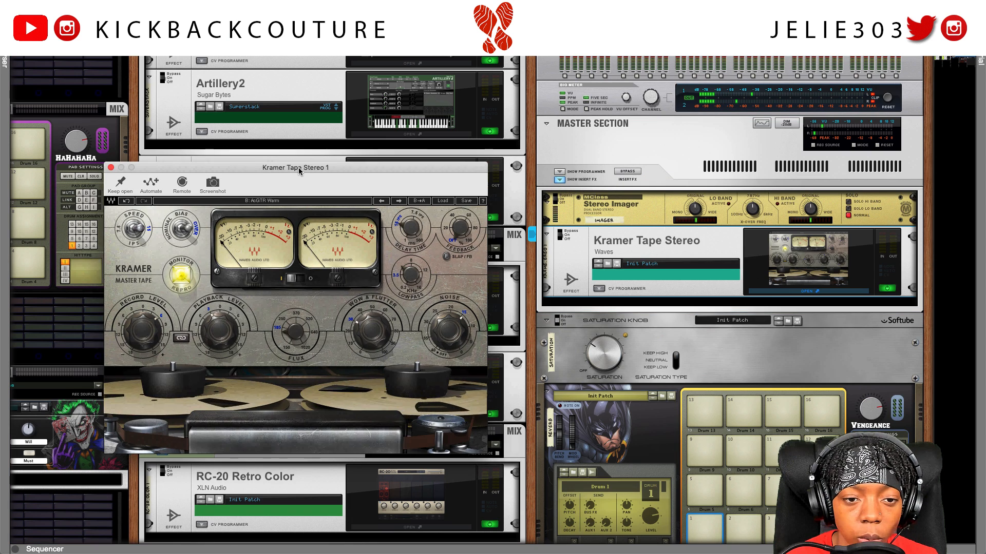
pyautogui.press('space')
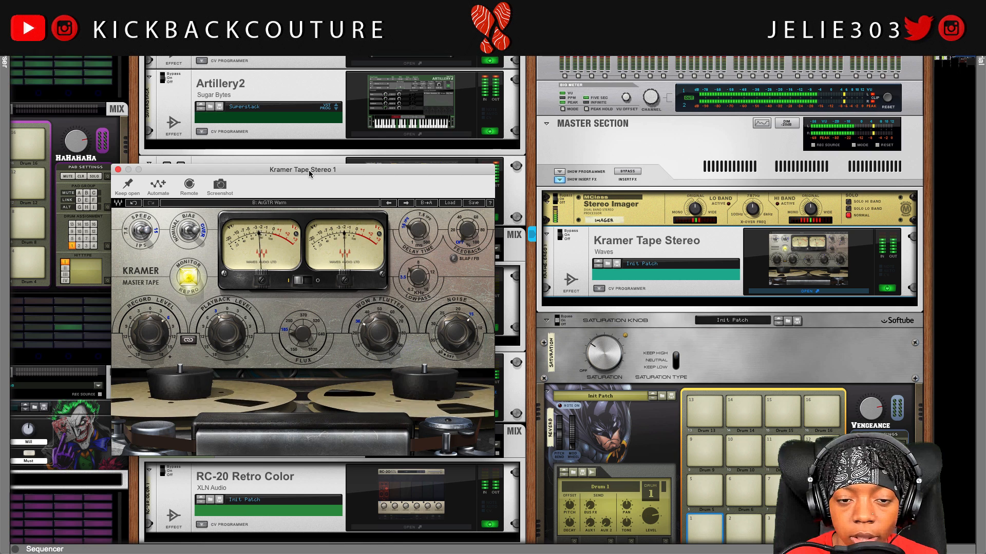
# Show the AcGTR Warm preset among the Kramer Tape's Acc Guitar factory presets, dismiss the list, and close the effect window
pyautogui.click(448, 204)
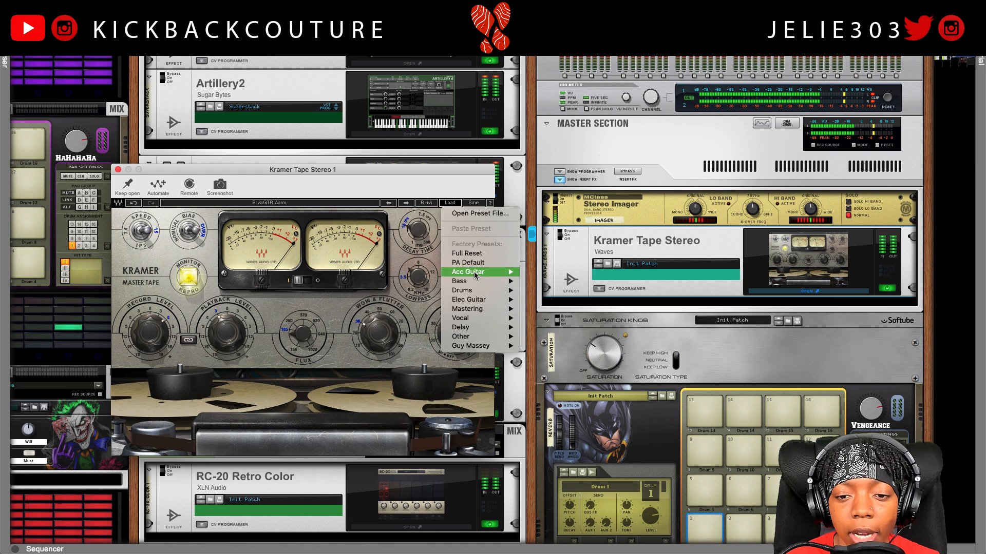
pyautogui.moveTo(475, 276)
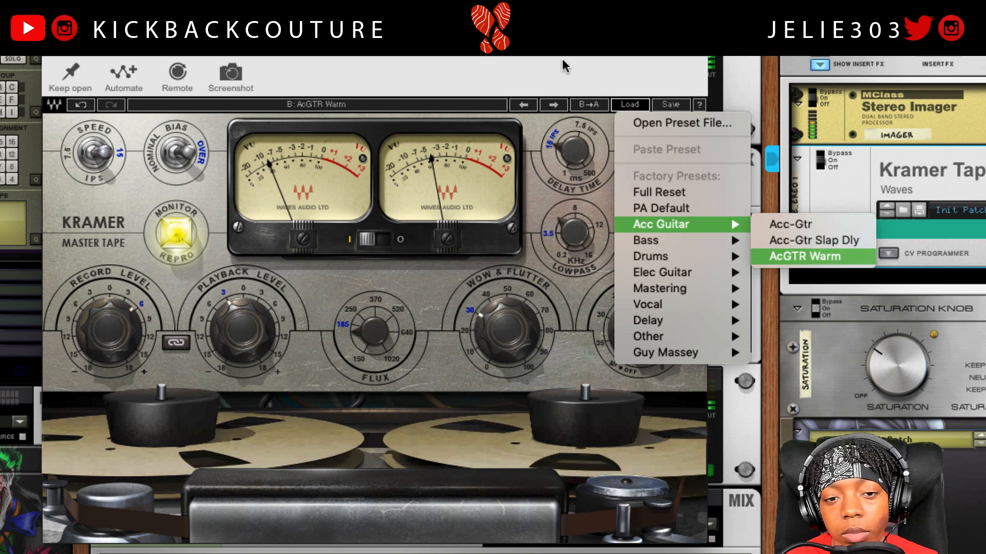
pyautogui.click(58, 44)
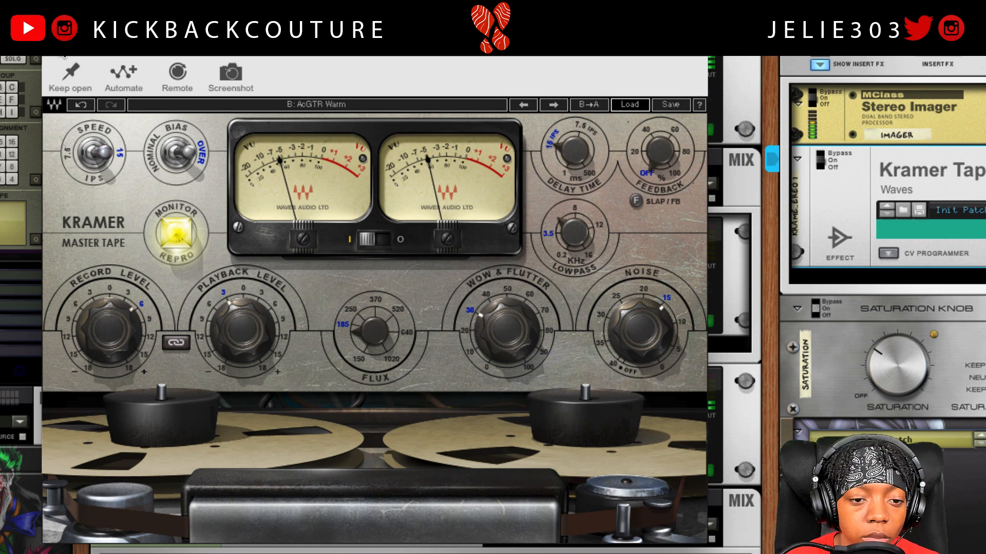
pyautogui.click(57, 43)
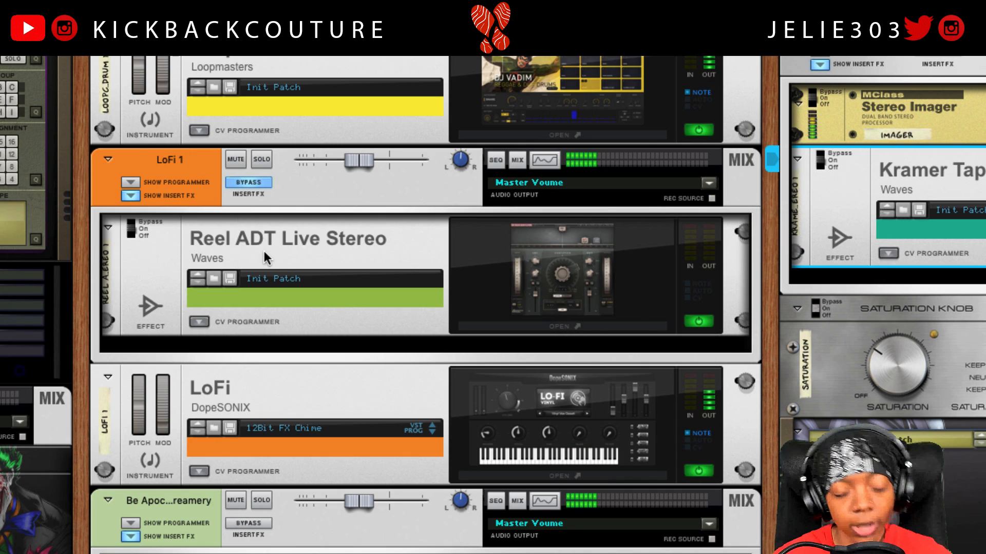